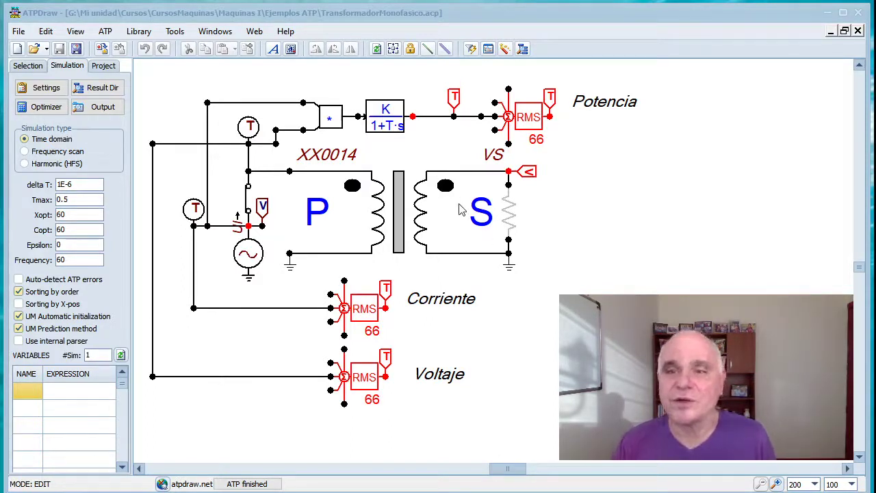
# - Review the saturable transformer's winding parameters and saturation table, and view the saturation curve as a chart
pyautogui.doubleClick(402, 219)
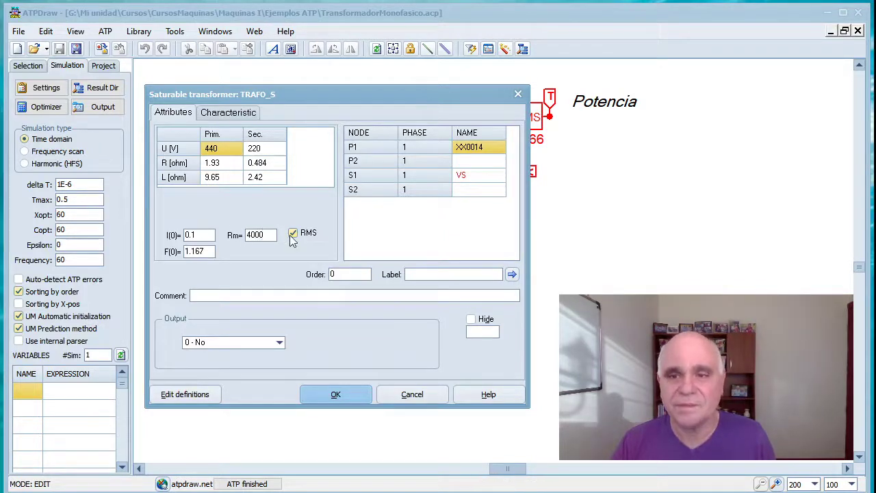
pyautogui.click(238, 116)
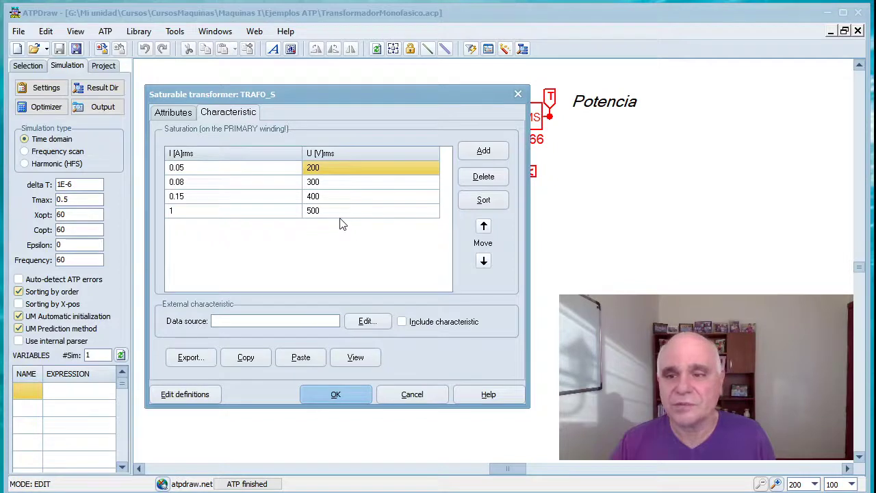
pyautogui.click(355, 358)
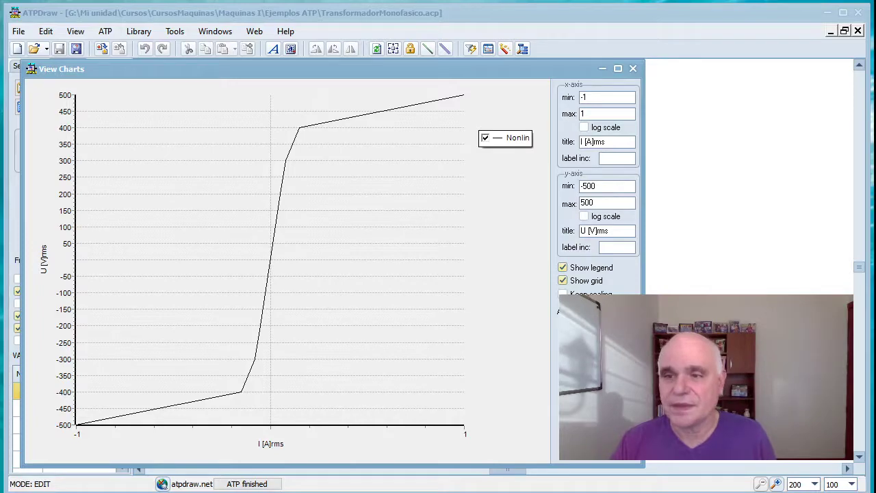
pyautogui.click(599, 447)
pyautogui.click(339, 395)
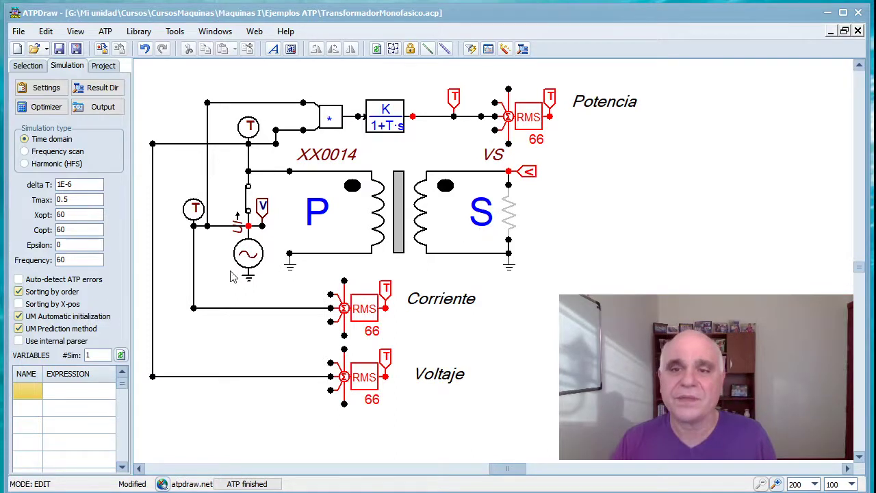
# - Inspect the attributes of the AC voltage source and of the time-controlled switch feeding the transformer primary
pyautogui.doubleClick(249, 256)
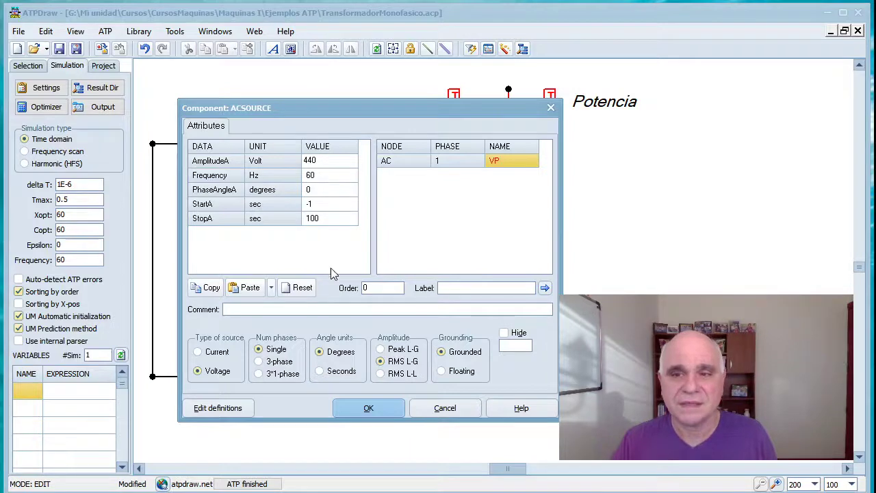
pyautogui.click(364, 409)
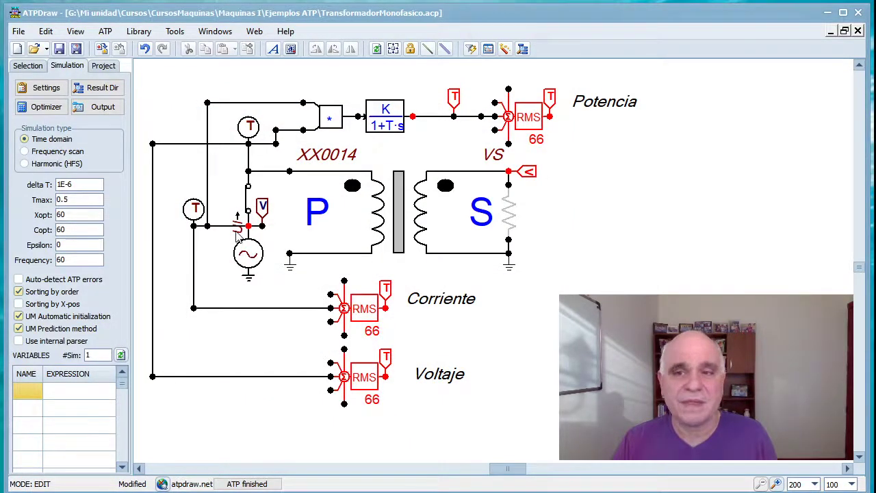
pyautogui.doubleClick(243, 197)
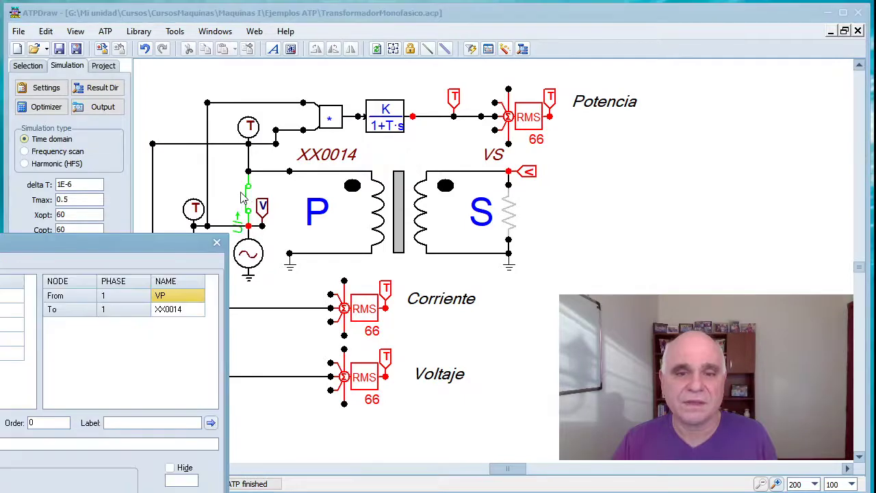
pyautogui.moveTo(68, 244); pyautogui.dragTo(387, 140)
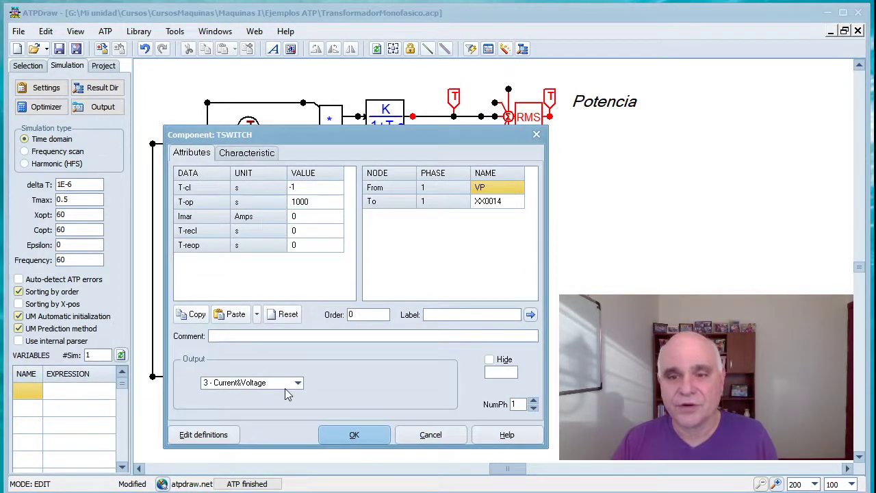
pyautogui.click(354, 435)
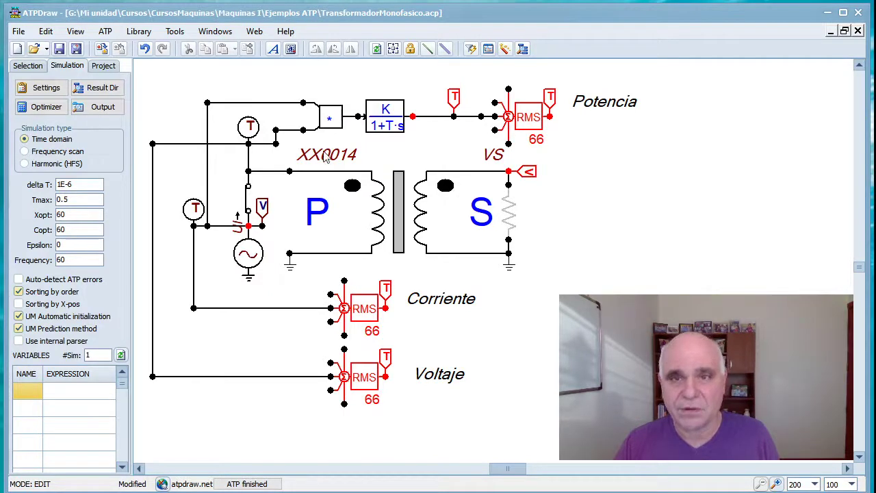
# - Run the ATP simulation of the transformer circuit and open its results in PlotXY
pyautogui.click(105, 32)
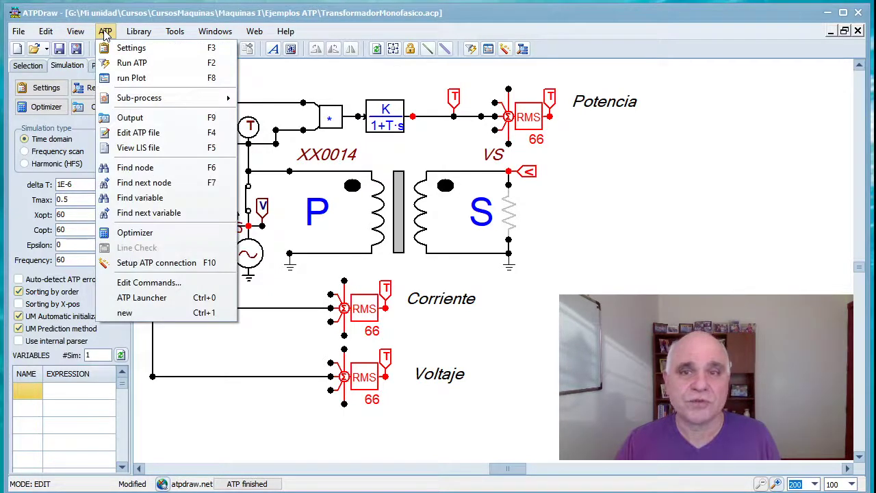
pyautogui.click(105, 33)
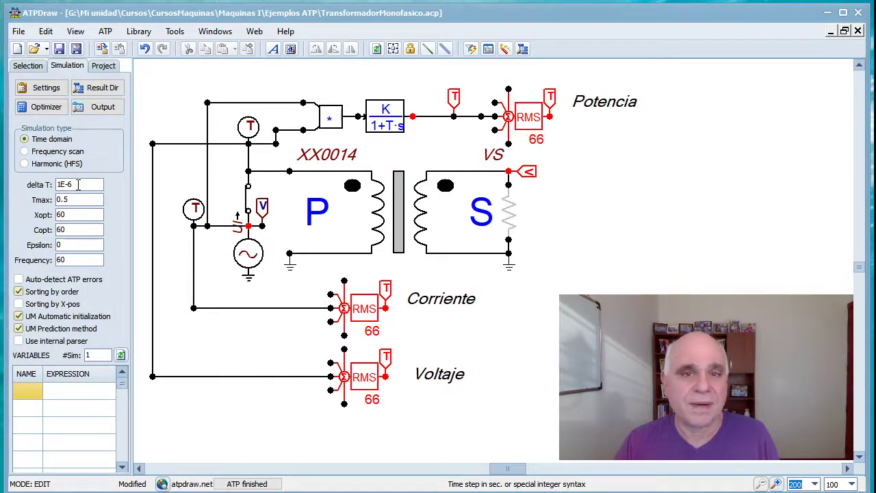
pyautogui.click(105, 31)
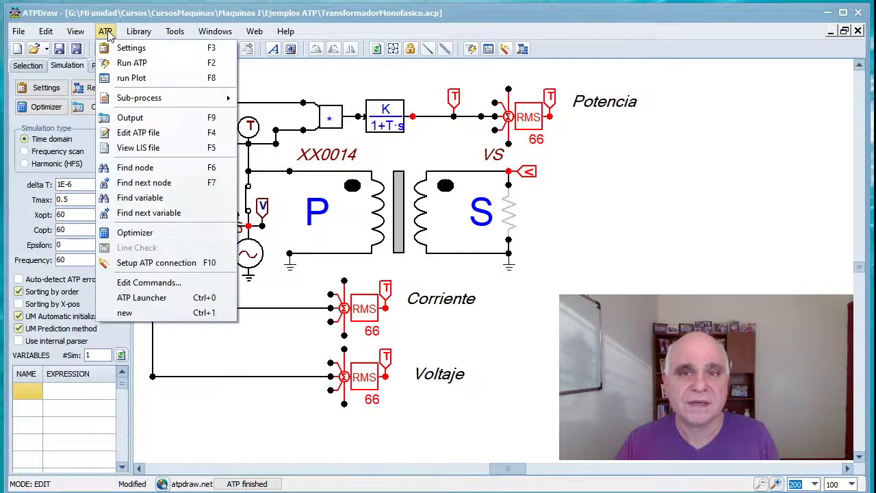
pyautogui.click(128, 65)
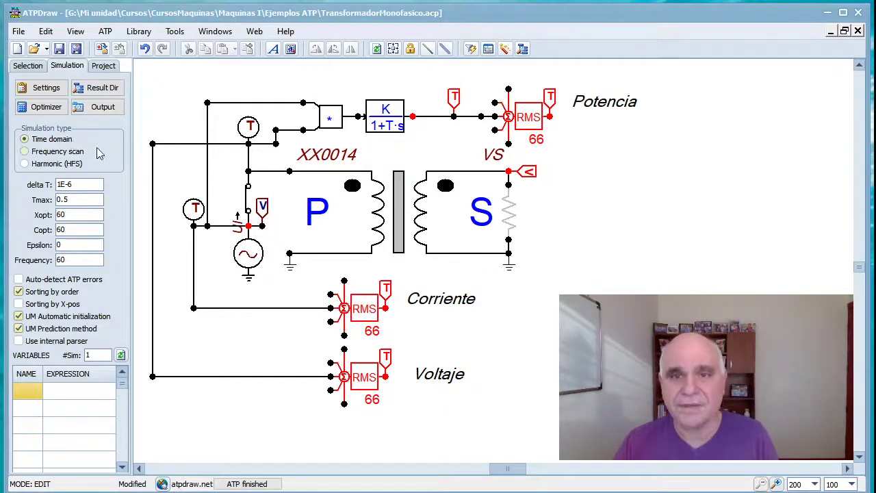
pyautogui.click(105, 31)
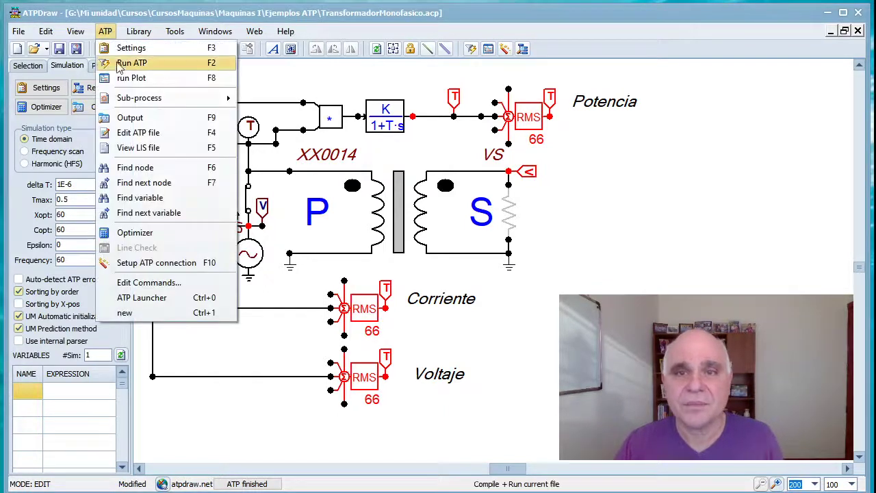
pyautogui.click(124, 81)
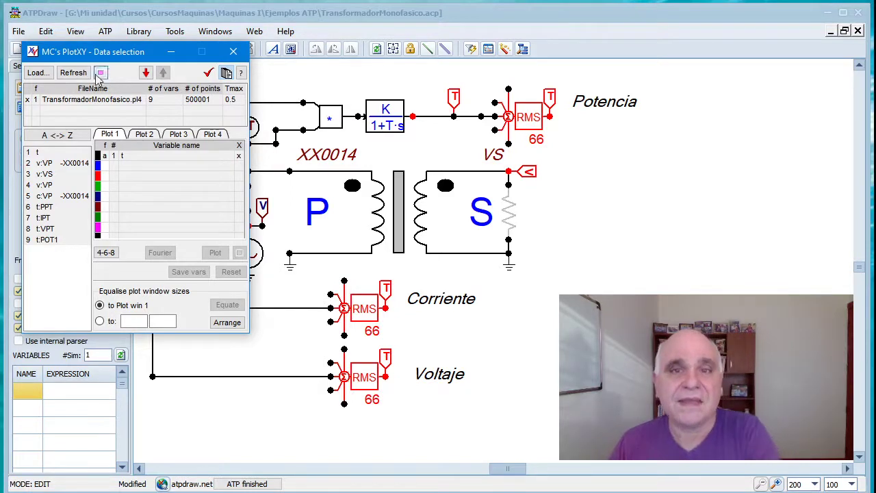
# - Plot the primary current c:VP-XX0014 against time in Plot 1 and enlarge the plot window beside the data selection
pyautogui.moveTo(116, 60); pyautogui.dragTo(104, 60)
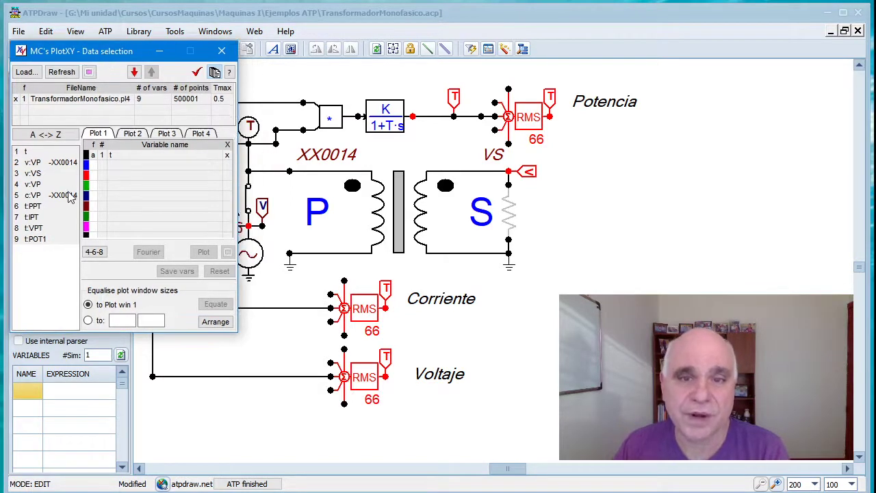
pyautogui.doubleClick(31, 196)
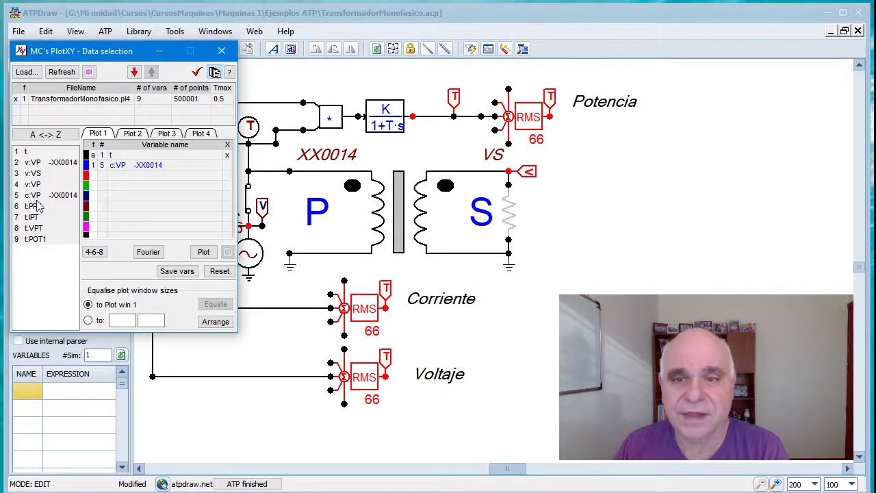
pyautogui.click(203, 252)
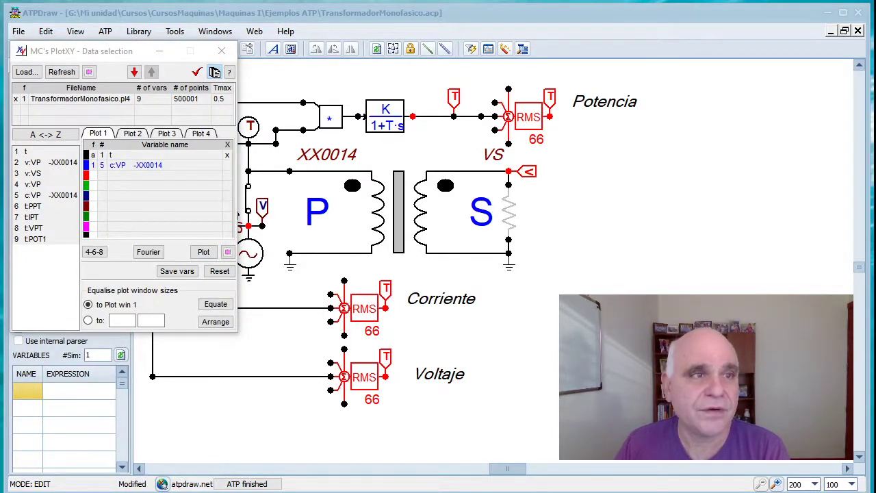
pyautogui.moveTo(563, 166); pyautogui.dragTo(507, 102)
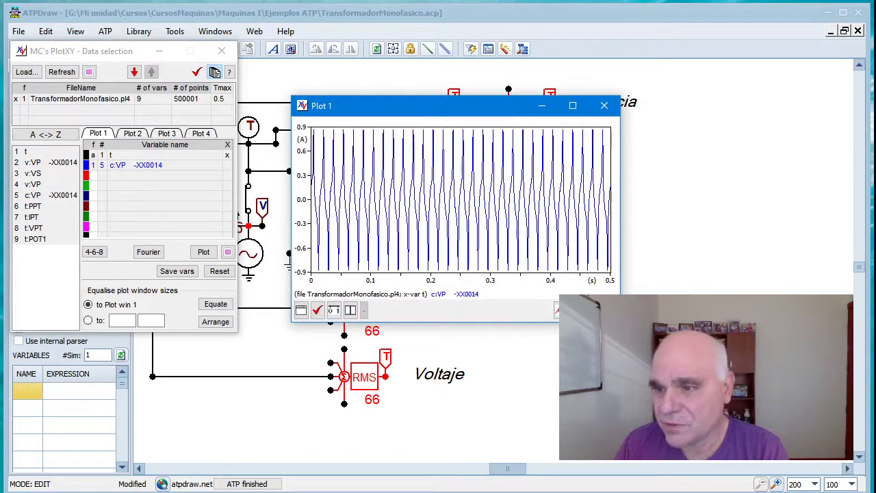
pyautogui.moveTo(619, 322); pyautogui.dragTo(862, 421)
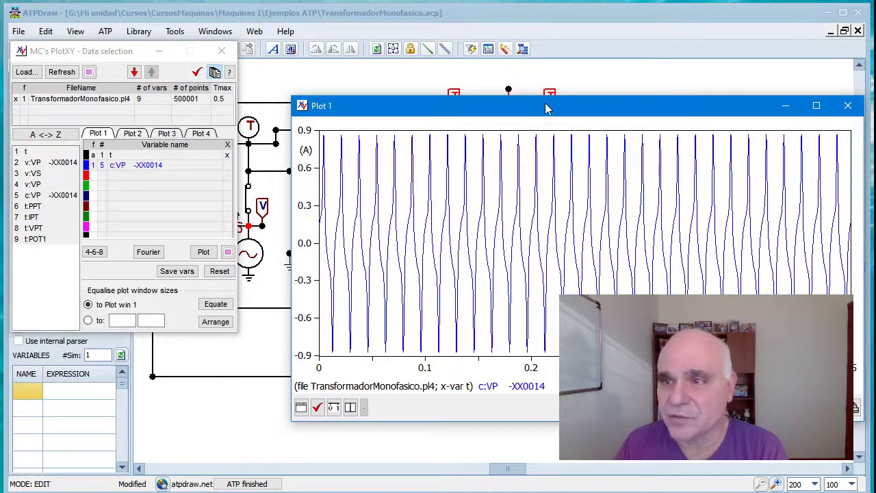
pyautogui.moveTo(548, 108); pyautogui.dragTo(533, 50)
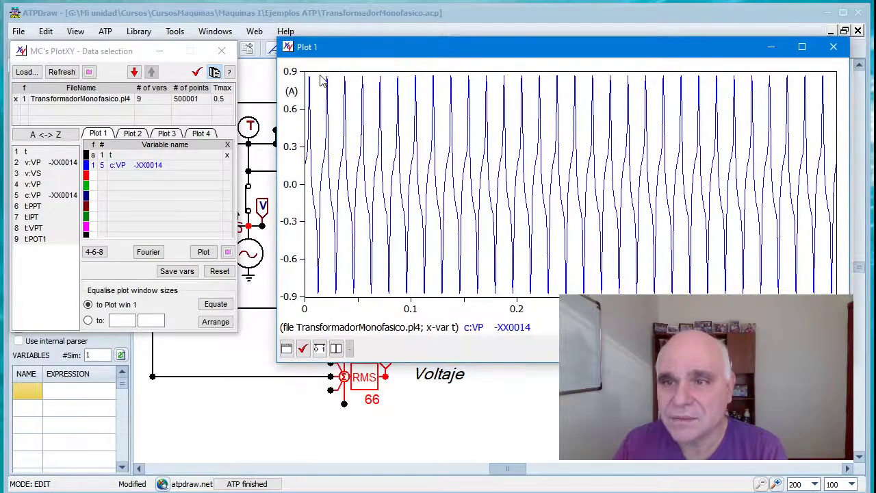
# - Zoom in on a few cycles of the primary current from 10 ms onward and read a positive peak
pyautogui.moveTo(319, 74); pyautogui.dragTo(381, 307)
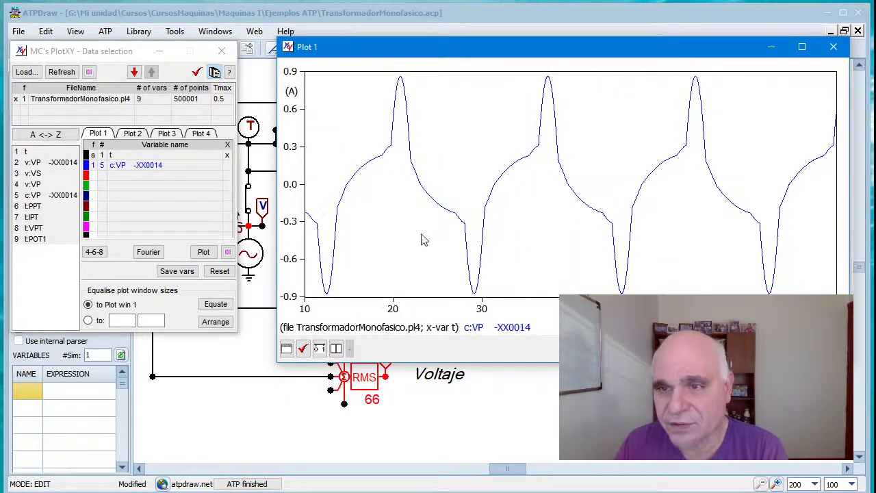
pyautogui.click(468, 298)
pyautogui.moveTo(468, 298)
pyautogui.mouseDown()
pyautogui.moveTo(384, 141)
pyautogui.moveTo(403, 79)
pyautogui.mouseUp()
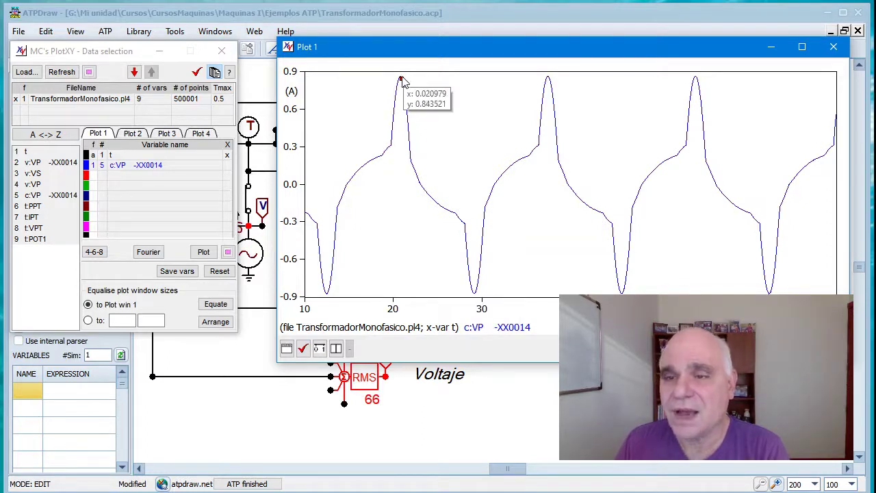
pyautogui.click(446, 226)
# - Plot the source voltage v:VP in Plot 2 and enlarge its window over the current plot
pyautogui.click(130, 137)
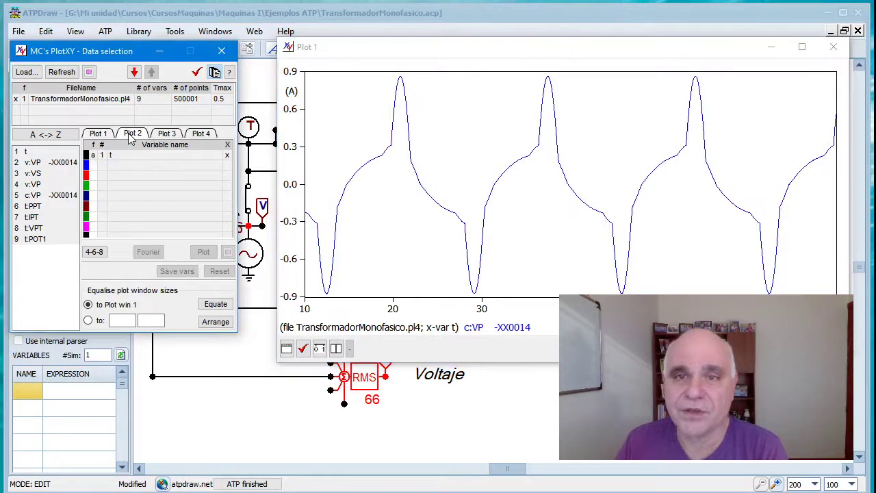
pyautogui.click(33, 184)
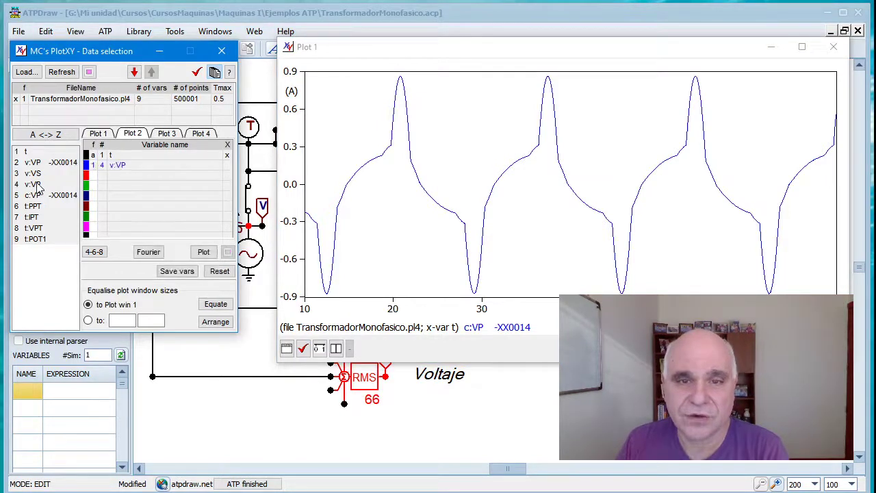
pyautogui.click(204, 253)
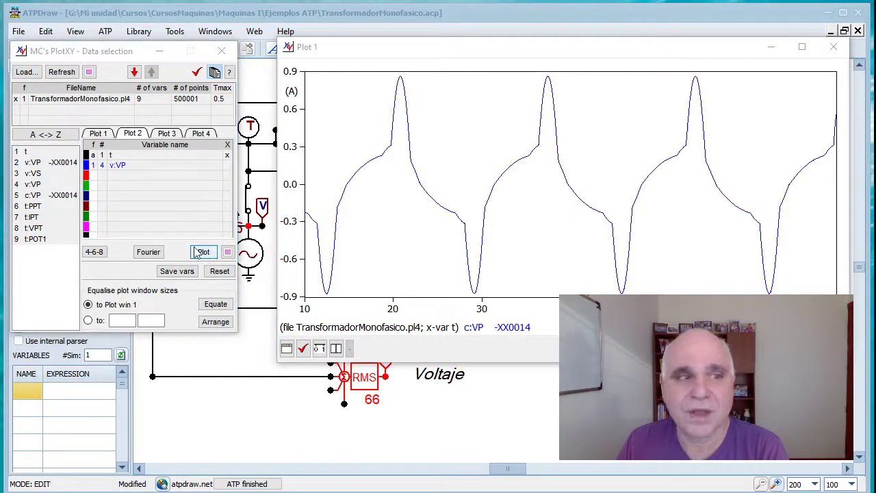
pyautogui.moveTo(7, 68); pyautogui.dragTo(499, 46)
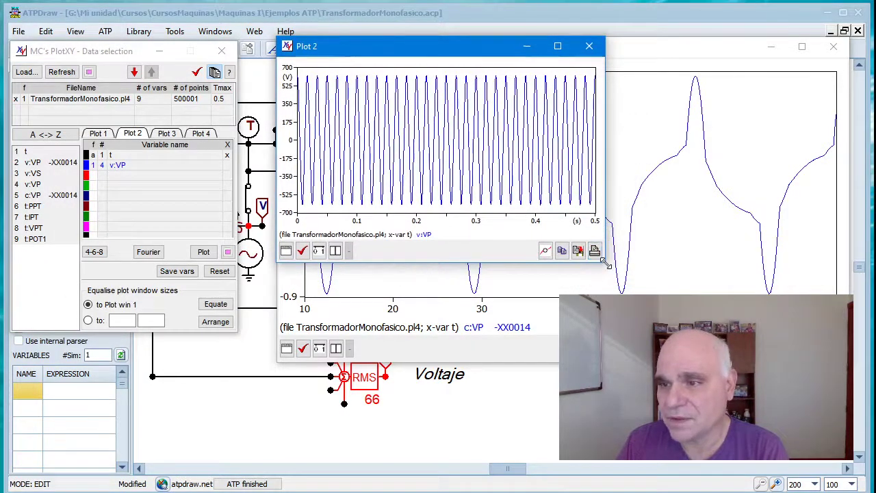
pyautogui.moveTo(600, 269); pyautogui.dragTo(852, 361)
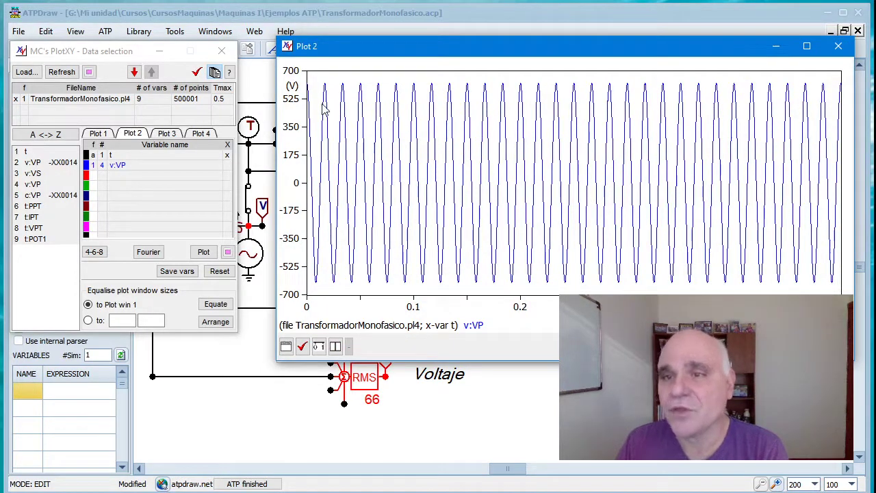
# - Replace v:VP in Plot 2 with the formula v4/440, add the current c:VP-XX0014, and plot both curves
pyautogui.click(106, 171)
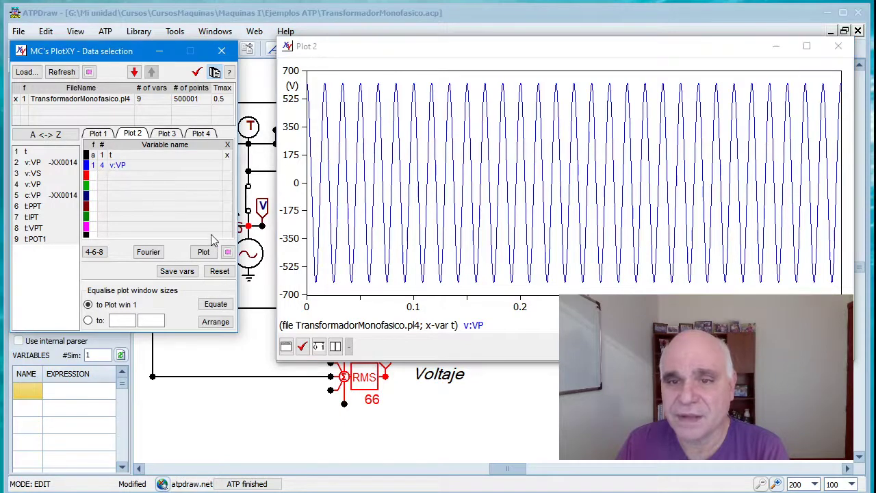
pyautogui.doubleClick(121, 167)
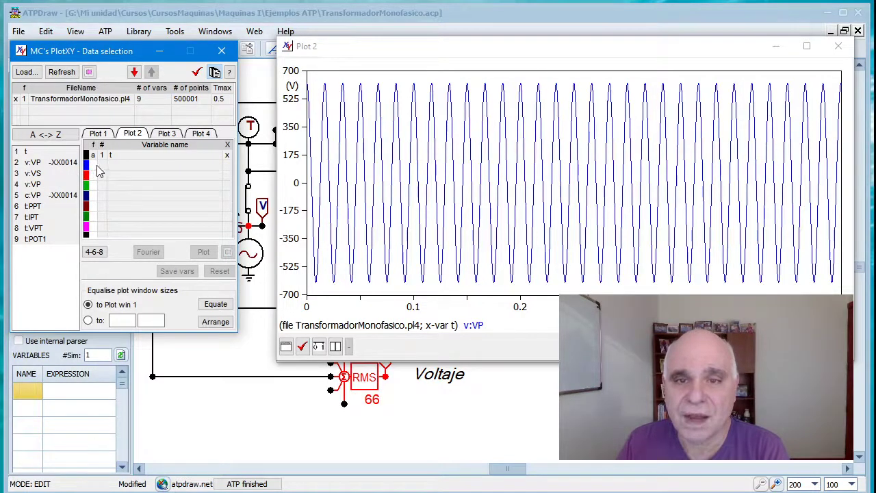
pyautogui.click(96, 171)
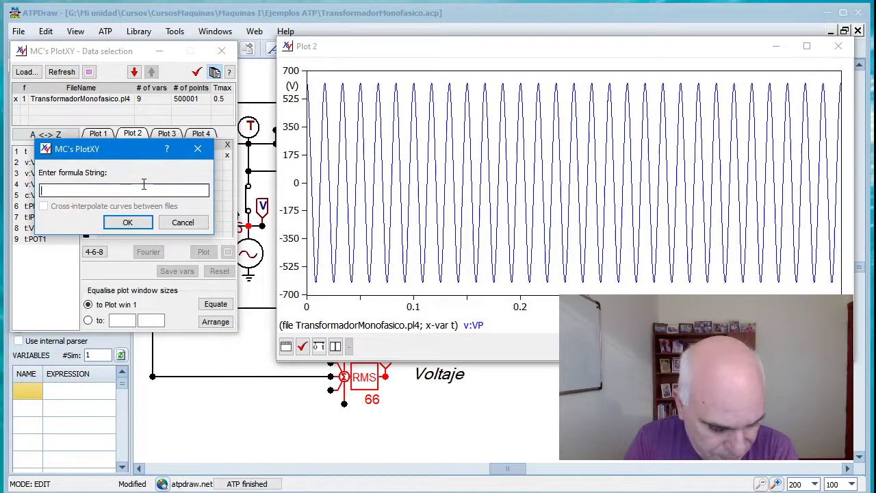
pyautogui.write('v4/440')
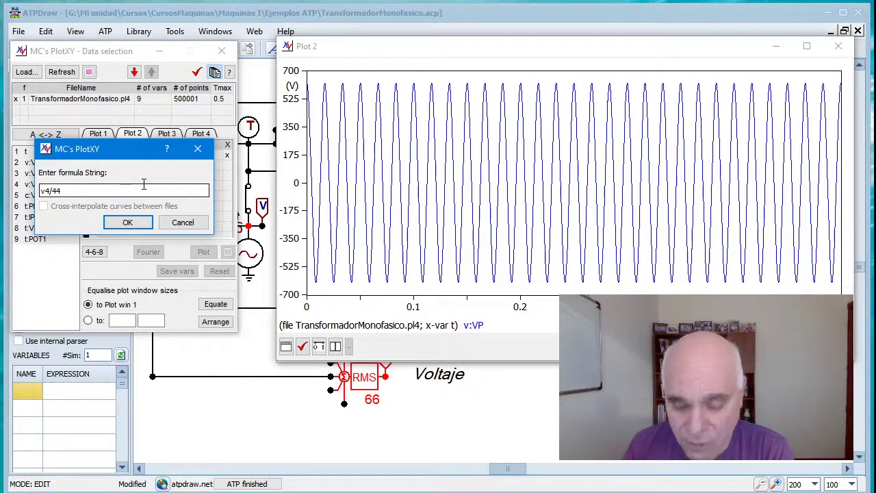
pyautogui.click(127, 222)
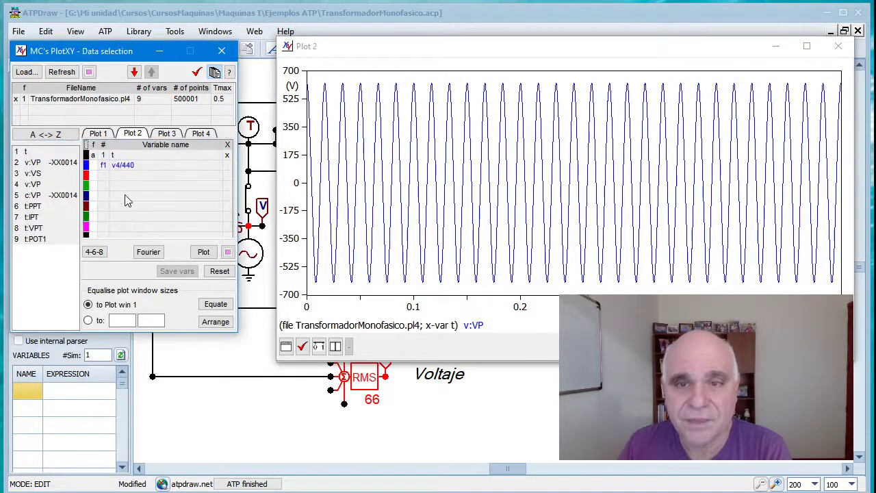
pyautogui.click(34, 196)
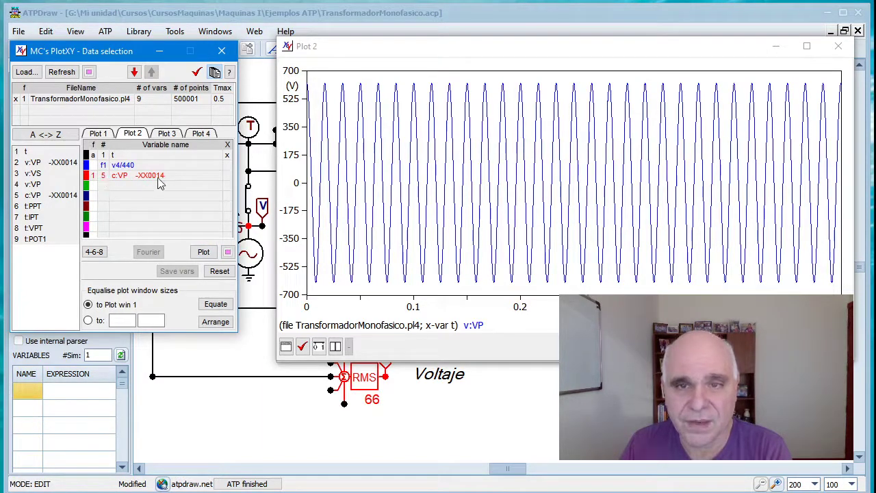
pyautogui.click(205, 253)
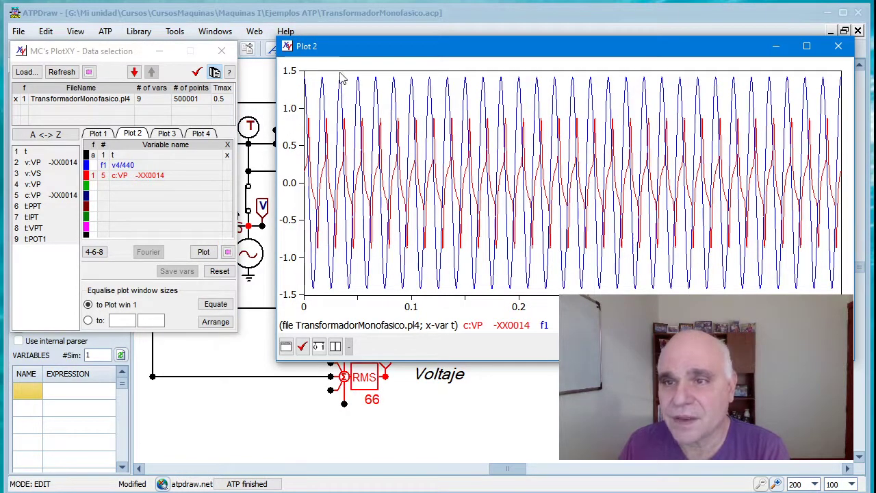
# - Zoom Plot 2 in on a few cycles of both curves from 10 ms onward and display the grid
pyautogui.moveTo(334, 72); pyautogui.dragTo(518, 306)
pyautogui.moveTo(336, 77); pyautogui.dragTo(528, 307)
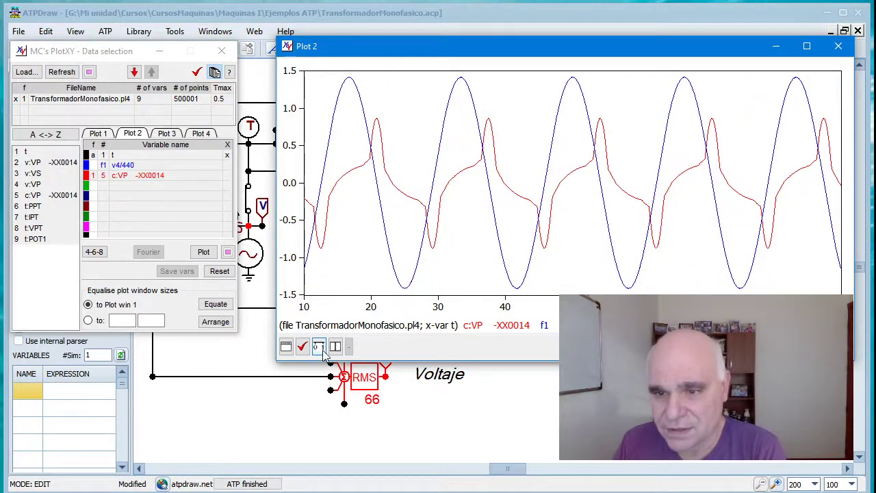
pyautogui.click(286, 347)
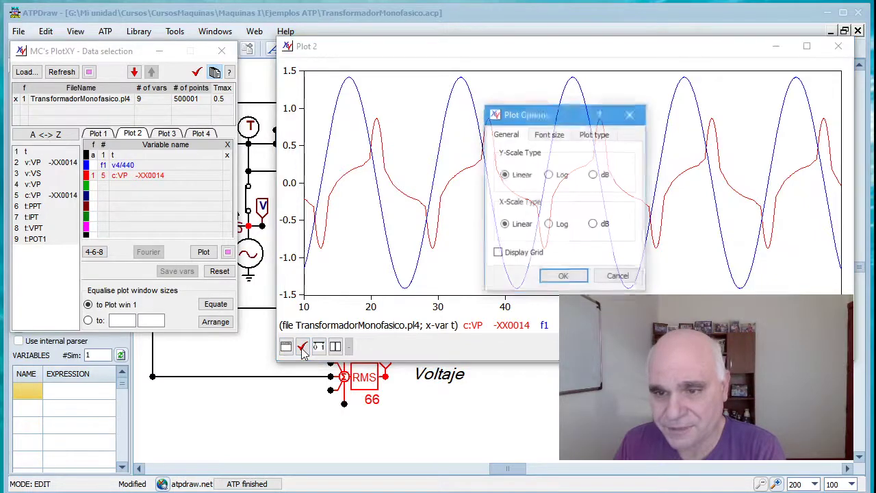
pyautogui.click(497, 253)
pyautogui.click(557, 276)
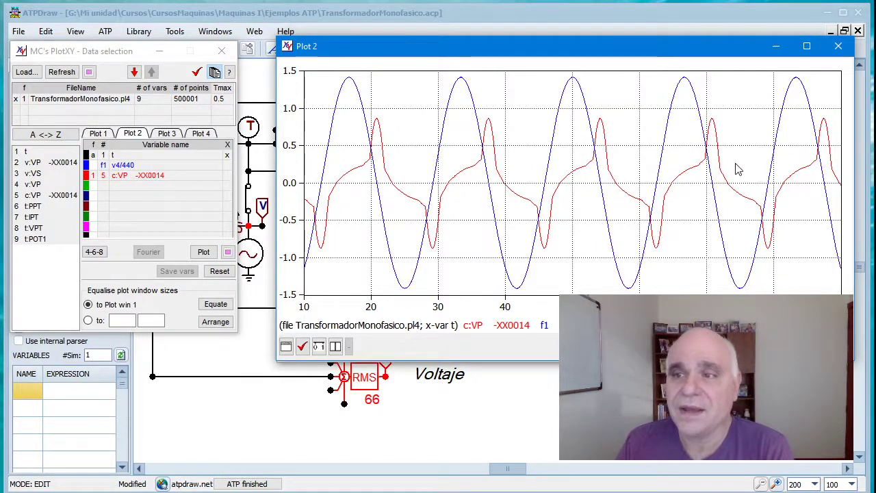
# - Make the formula v4/440 the x variable of Plot 2 and plot the primary current c:VP-XX0014 against it
pyautogui.moveTo(351, 79)
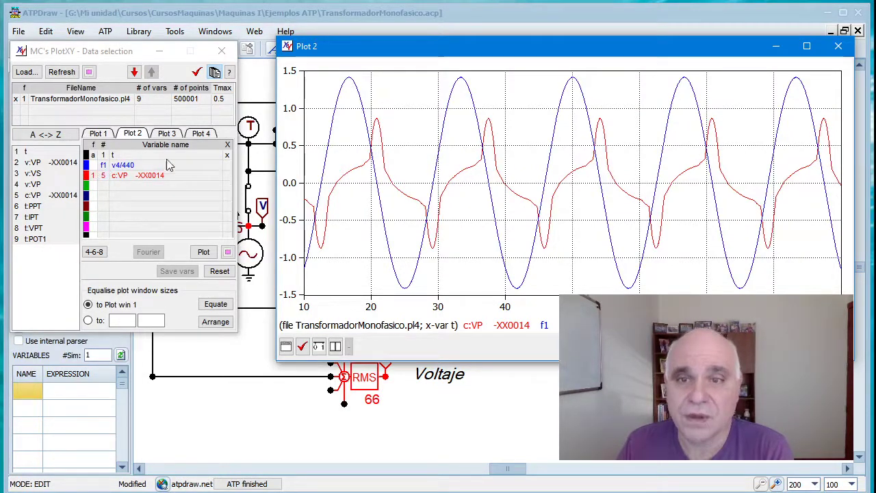
pyautogui.click(228, 166)
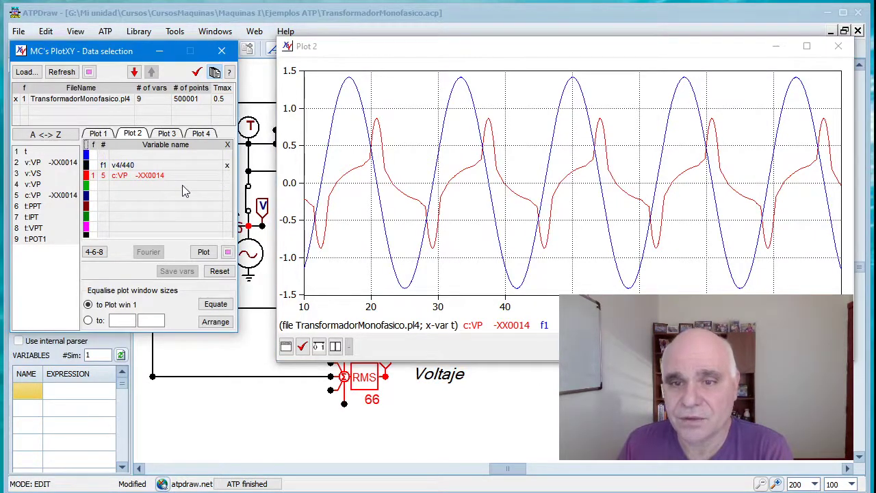
pyautogui.click(204, 252)
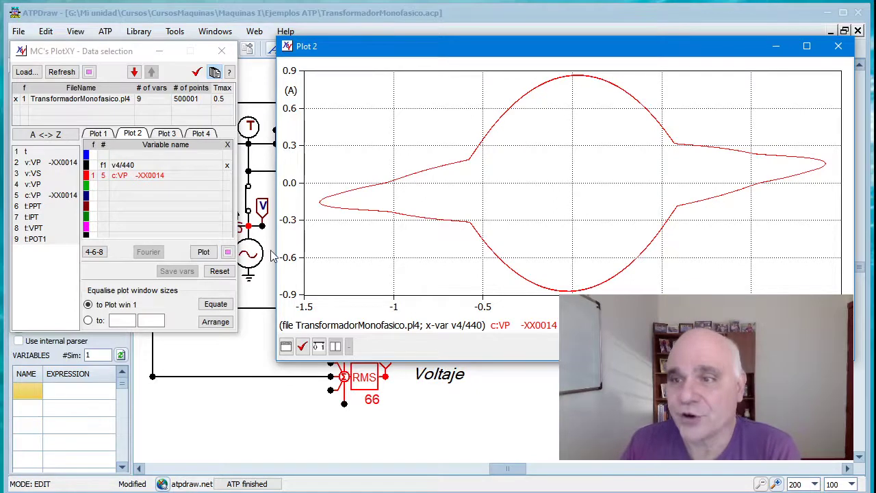
# - Try to remove the formula v4/440 from Plot 2's variables, and close the open plot windows
pyautogui.doubleClick(120, 167)
pyautogui.click(170, 209)
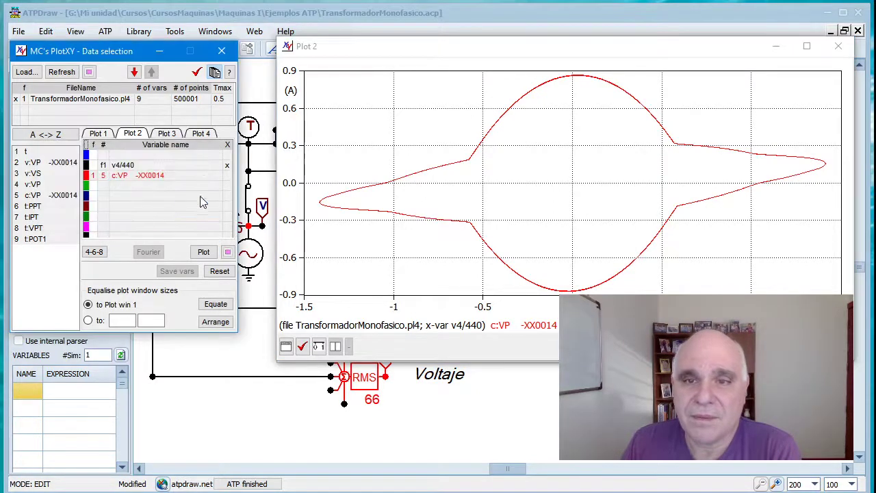
pyautogui.click(837, 50)
pyautogui.click(837, 48)
pyautogui.click(838, 48)
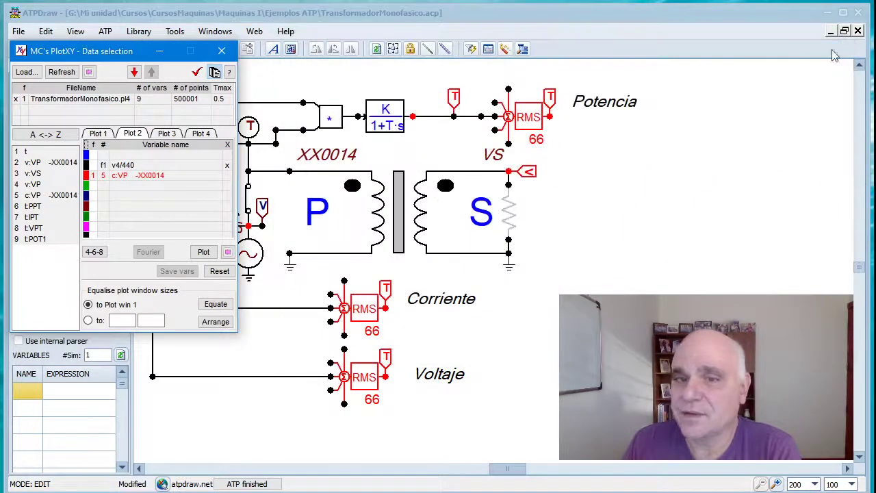
pyautogui.doubleClick(124, 166)
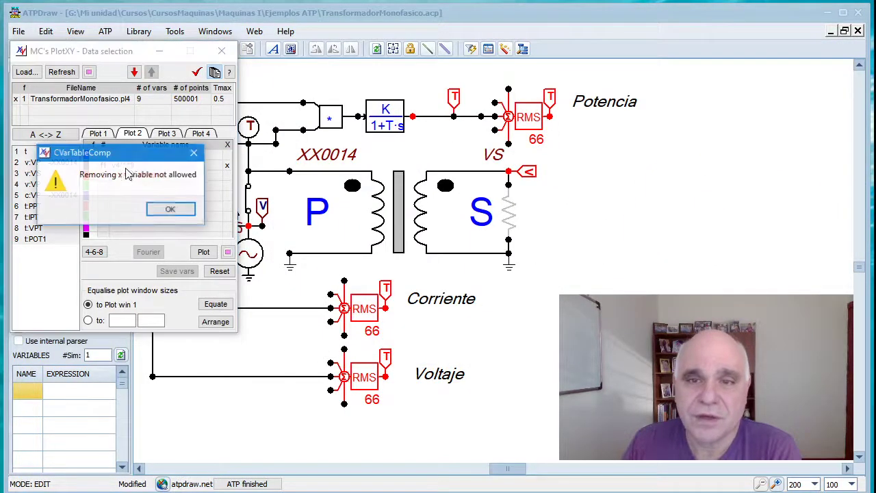
pyautogui.click(171, 209)
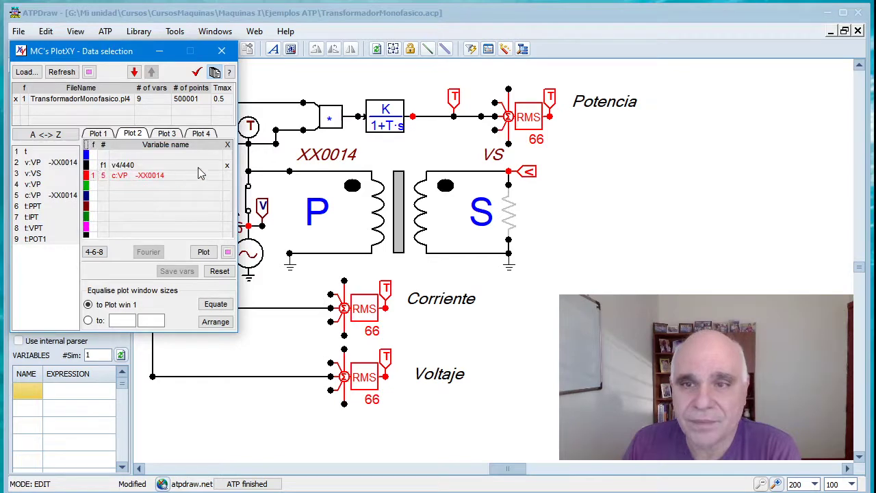
pyautogui.click(102, 159)
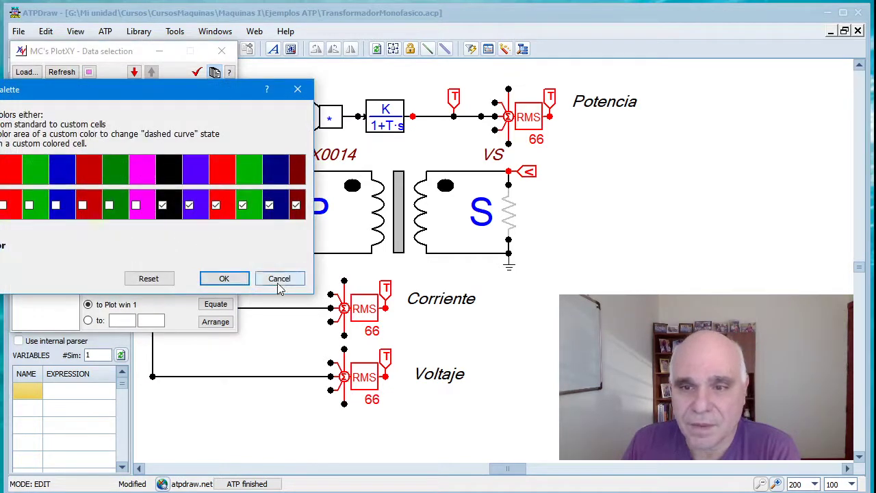
pyautogui.click(277, 278)
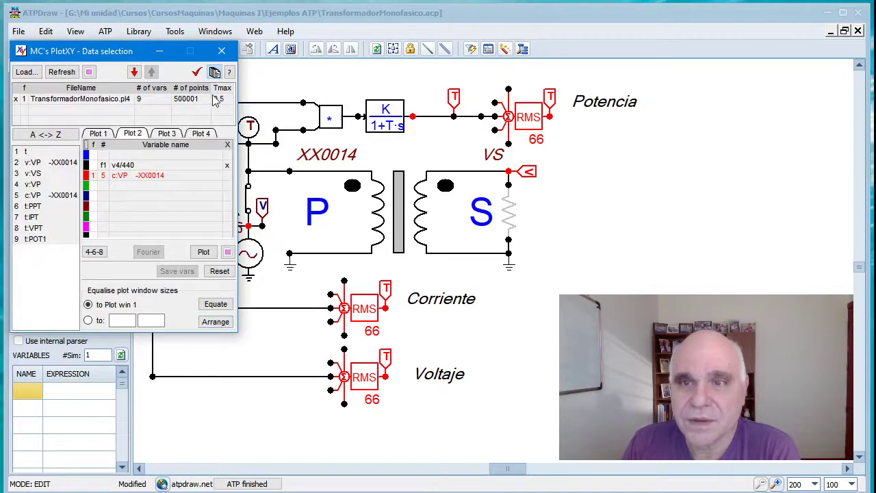
# - Close PlotXY, reopen it from ATPDraw with the simulation results, and move its data selection window aside
pyautogui.click(221, 50)
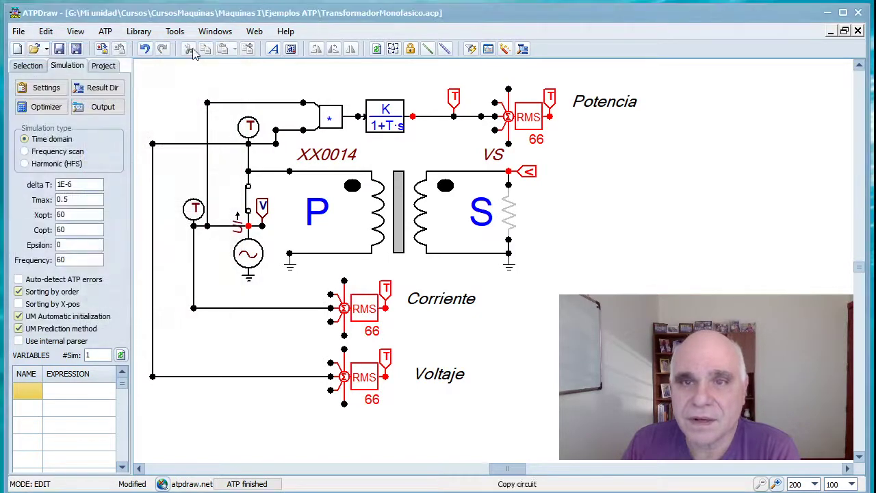
pyautogui.click(102, 32)
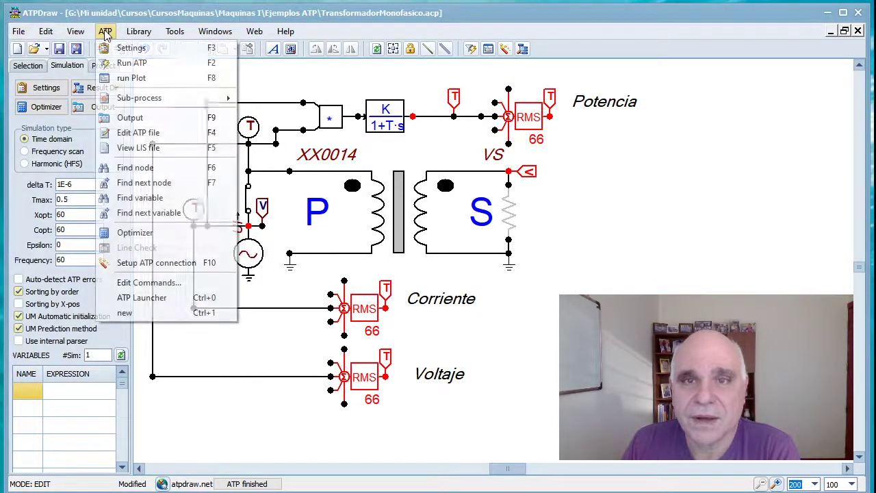
pyautogui.click(123, 79)
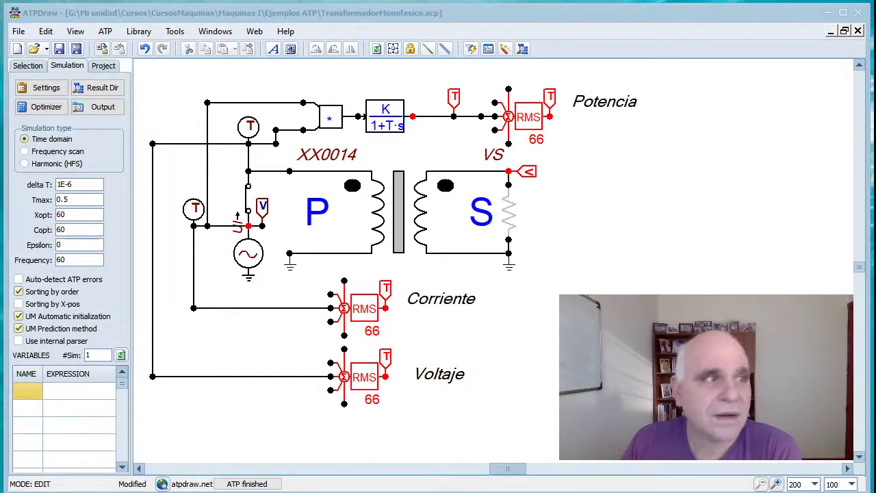
pyautogui.moveTo(120, 95); pyautogui.dragTo(73, 39)
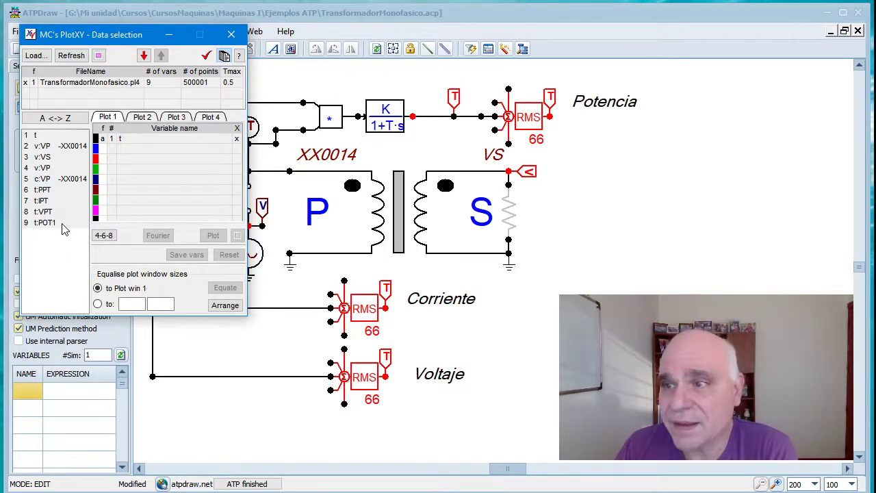
# - Plot t:PPT, t:IPT and t:VPT against time in Plot 1 and enlarge the plot window beside the data selection
pyautogui.click(45, 191)
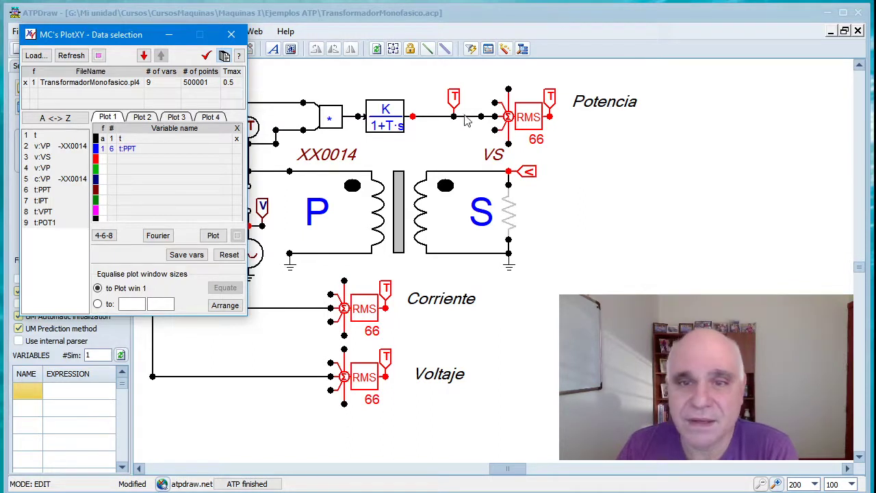
pyautogui.click(41, 200)
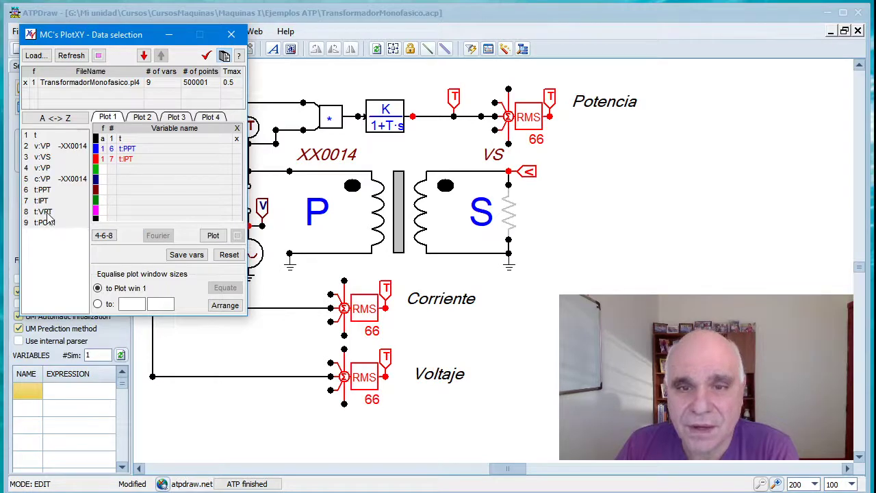
pyautogui.click(45, 213)
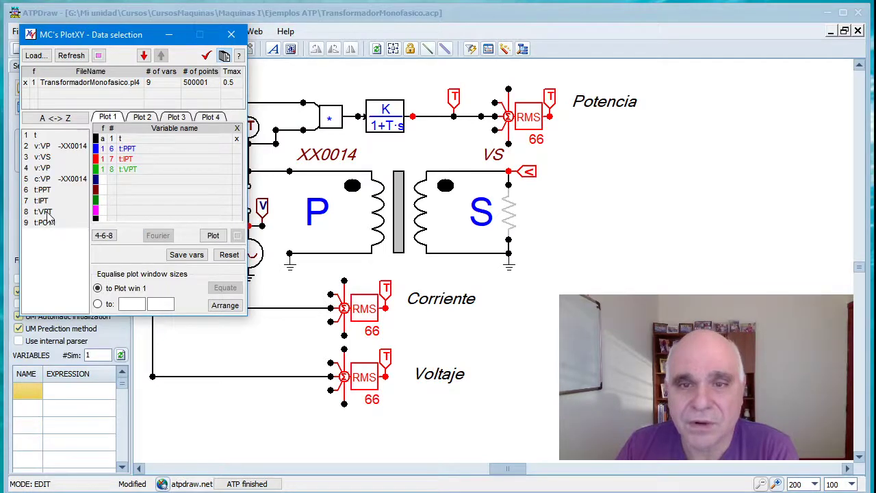
pyautogui.click(213, 236)
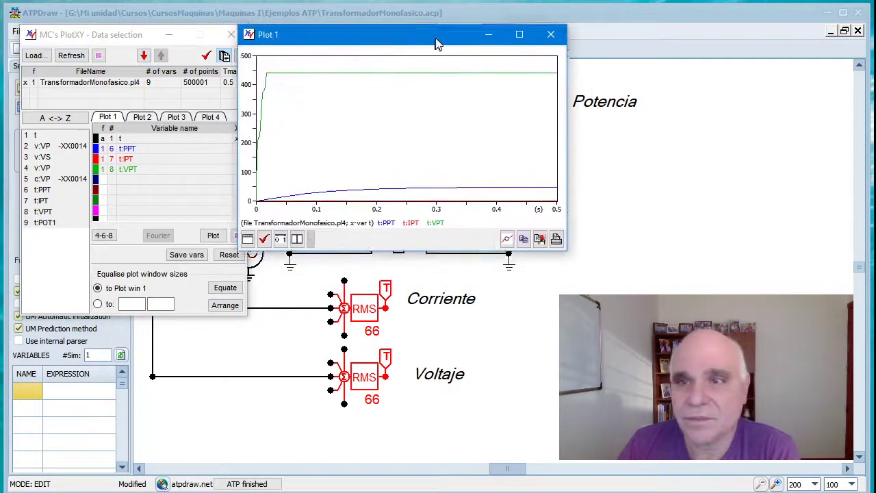
pyautogui.moveTo(434, 39); pyautogui.dragTo(461, 39)
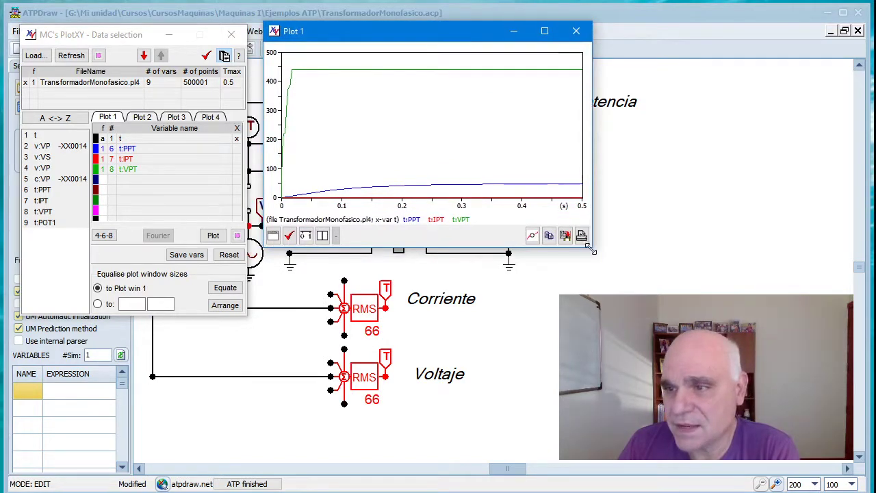
pyautogui.moveTo(587, 249); pyautogui.dragTo(854, 461)
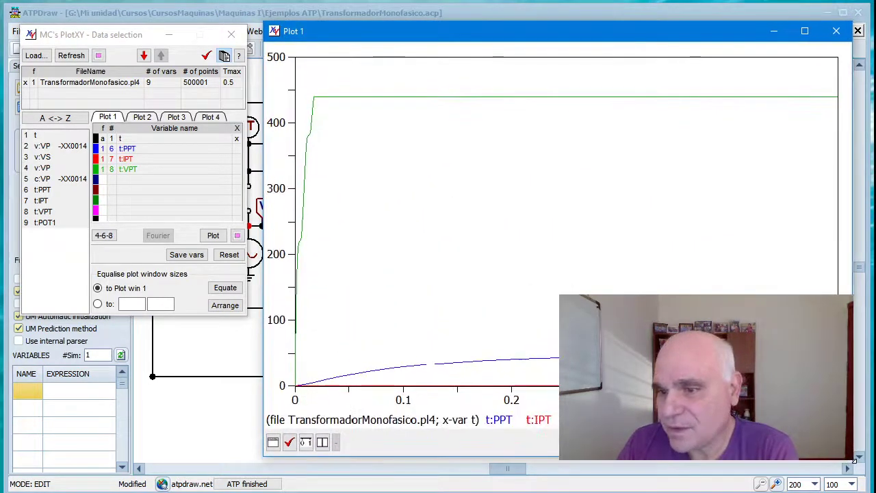
# - Read the power, current and voltage values with the Plot 1 cursor at about 0.12 s and 0.46 s
pyautogui.click(323, 443)
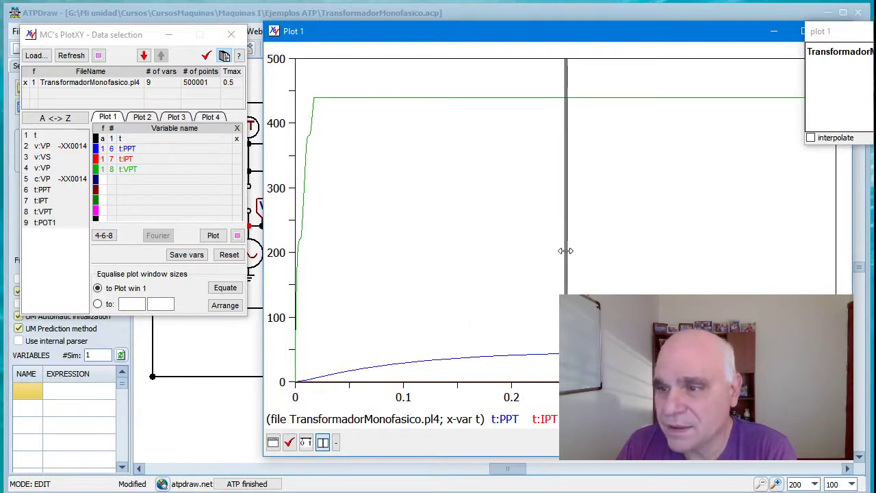
pyautogui.moveTo(565, 252); pyautogui.dragTo(427, 255)
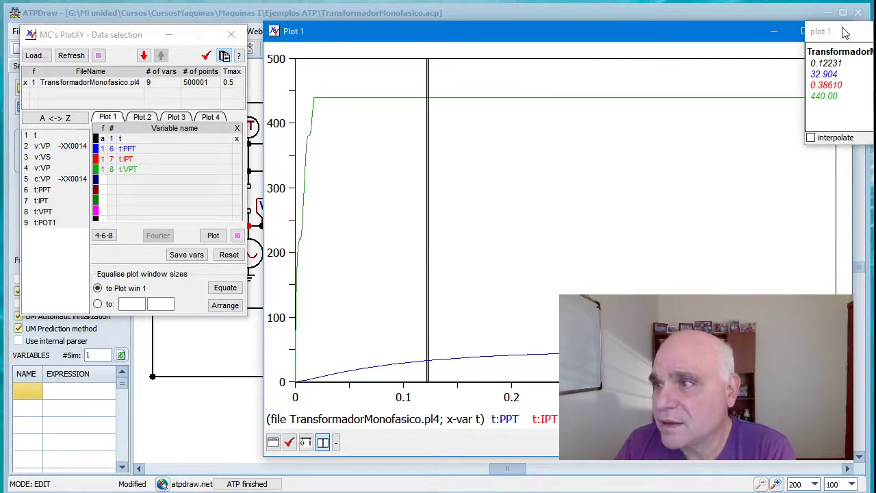
pyautogui.moveTo(846, 33); pyautogui.dragTo(583, 127)
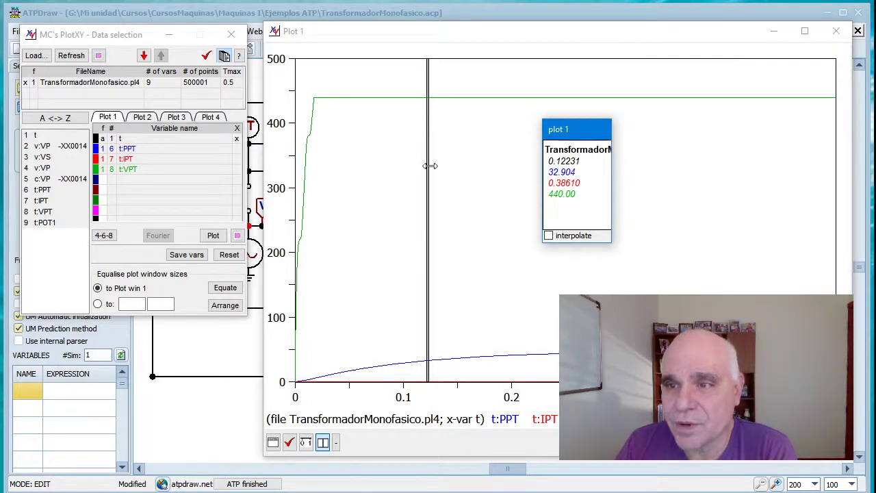
pyautogui.moveTo(430, 166); pyautogui.dragTo(797, 171)
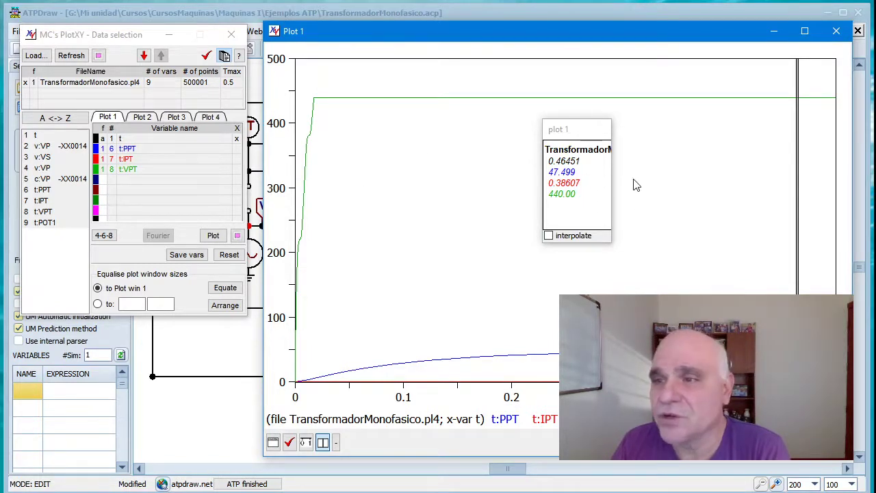
pyautogui.click(564, 188)
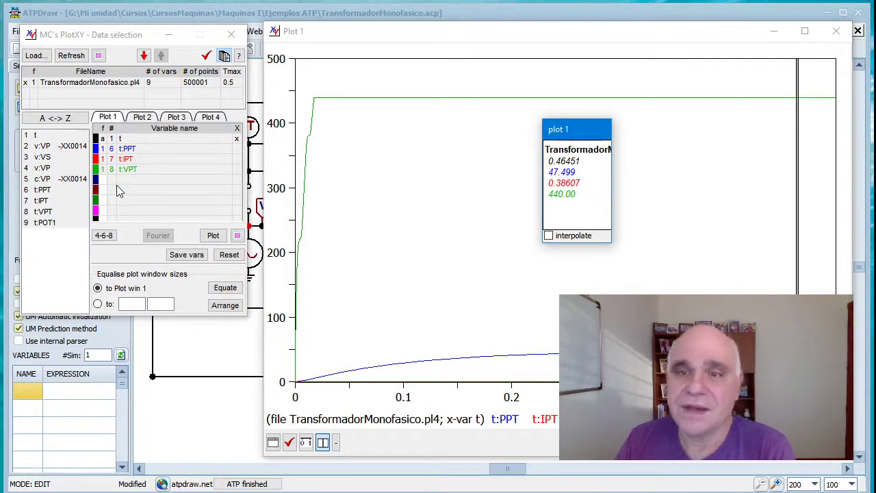
# - Add t:POT1 to Plot 1 and replot the curves, and close the plot window and PlotXY
pyautogui.click(45, 223)
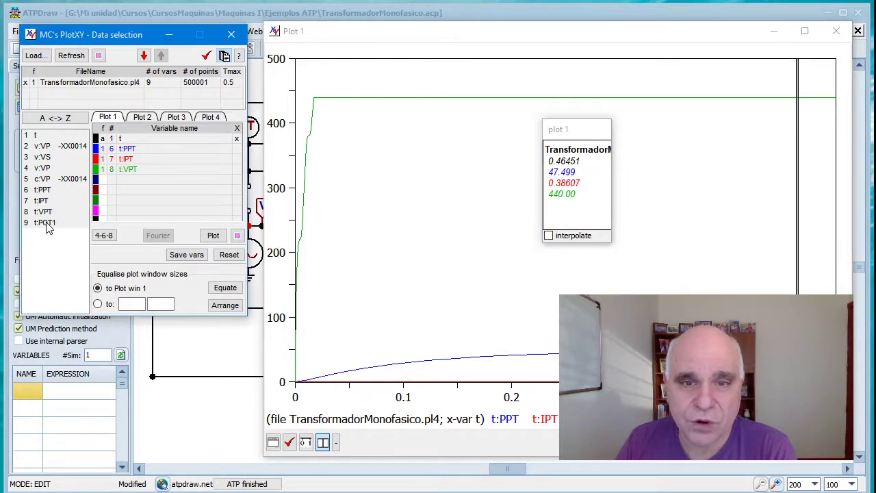
pyautogui.click(214, 236)
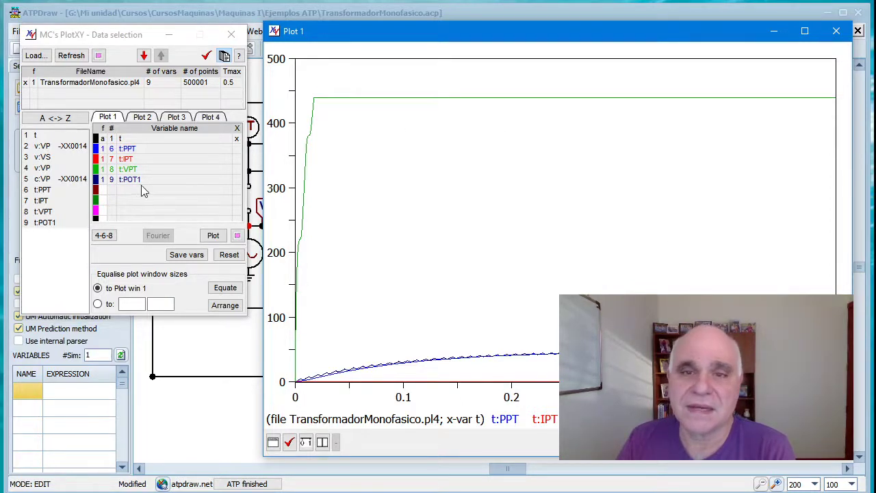
pyautogui.click(839, 33)
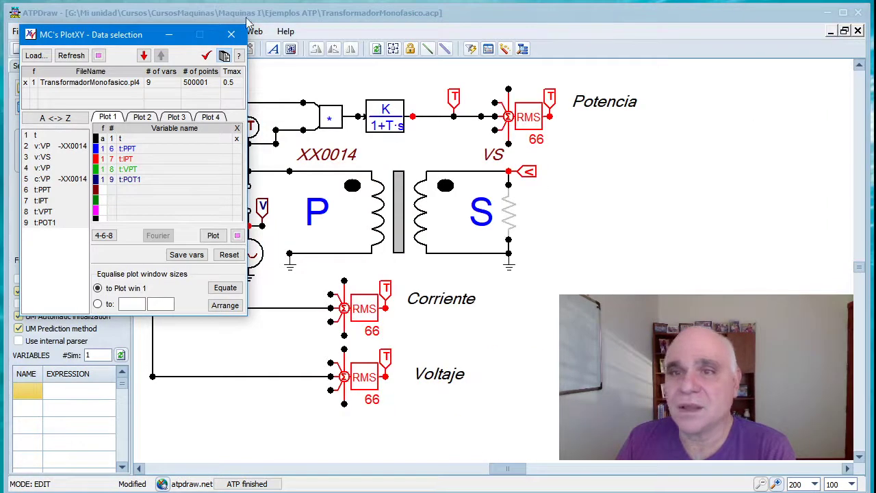
pyautogui.click(231, 34)
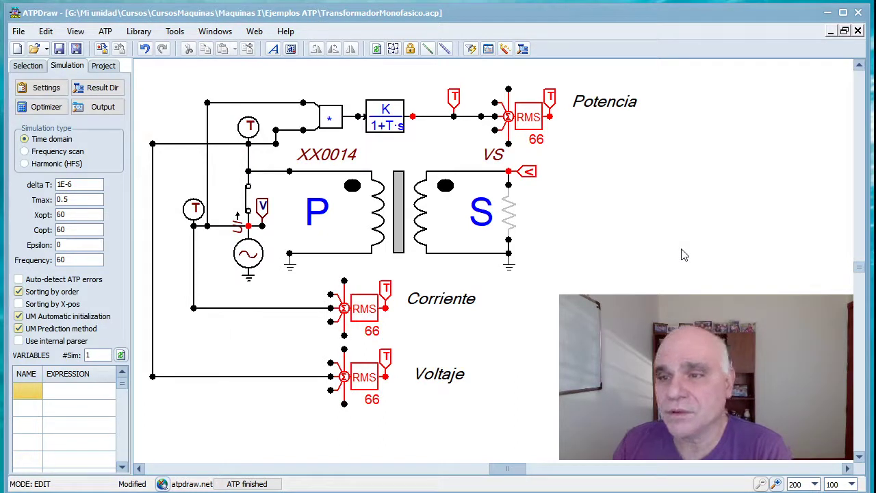
# - Check the attributes of the resistor across the transformer's secondary and unhide it to include it in the circuit
pyautogui.doubleClick(508, 217)
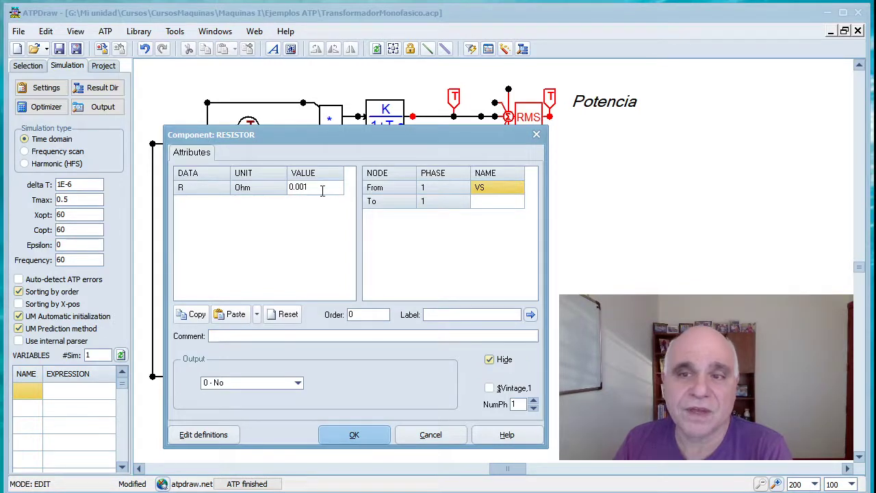
pyautogui.click(353, 436)
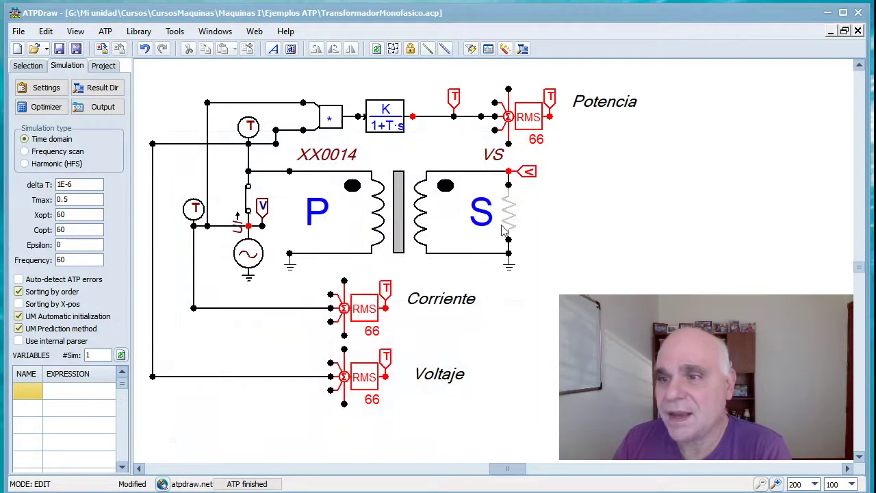
pyautogui.doubleClick(512, 212)
pyautogui.click(490, 359)
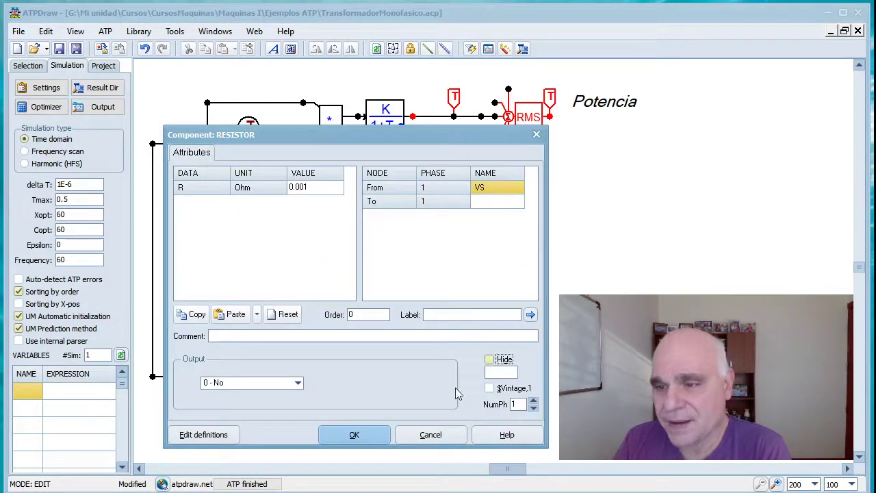
pyautogui.click(353, 435)
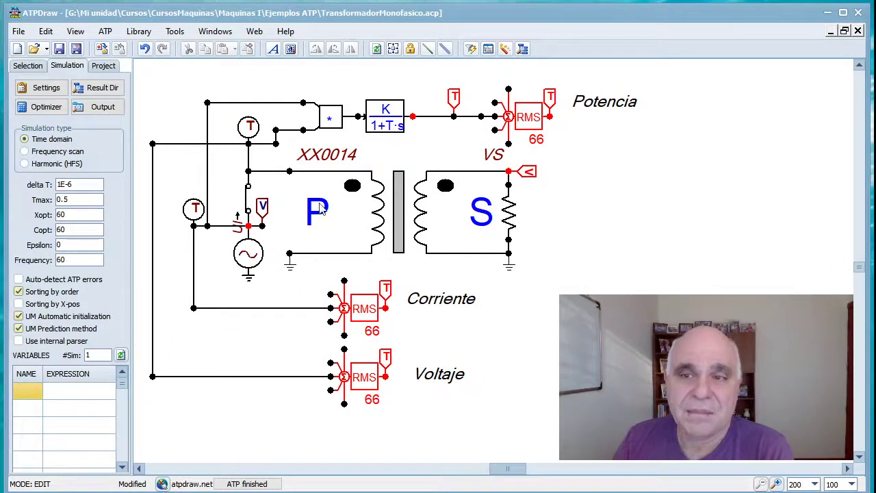
# - Set the AC voltage source's amplitude to 30 V for the test with the secondary resistor
pyautogui.doubleClick(253, 257)
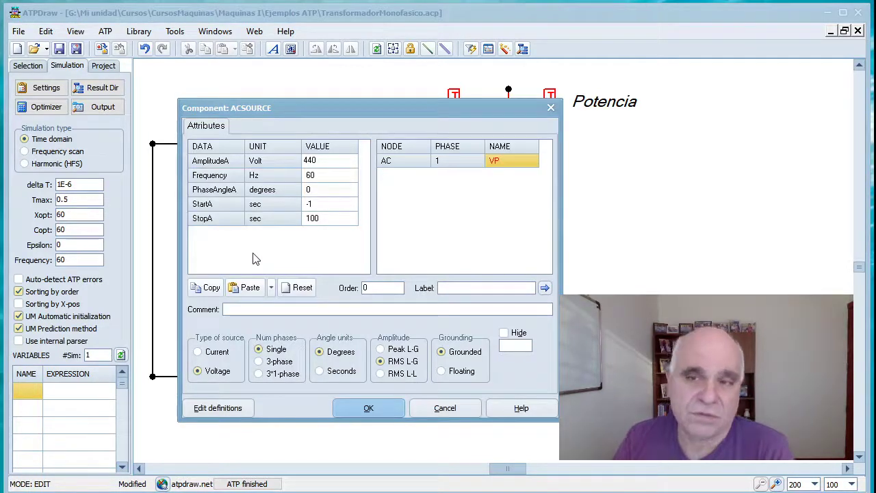
pyautogui.click(320, 160)
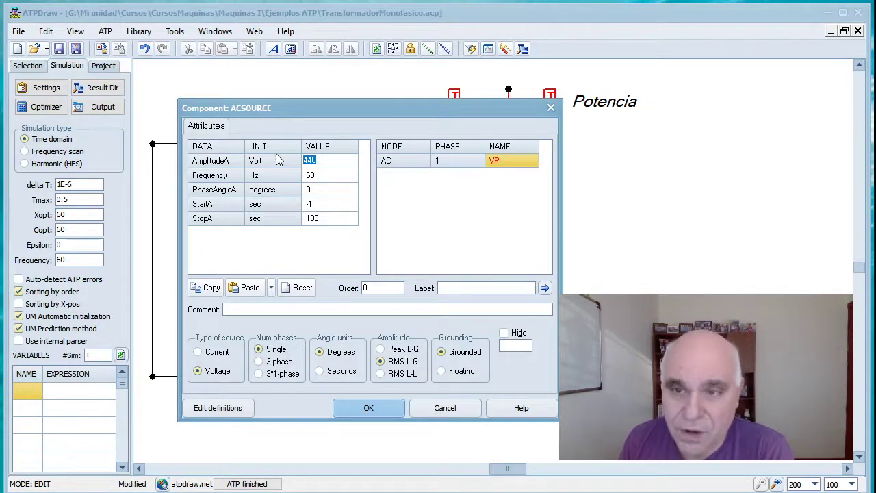
pyautogui.write('30')
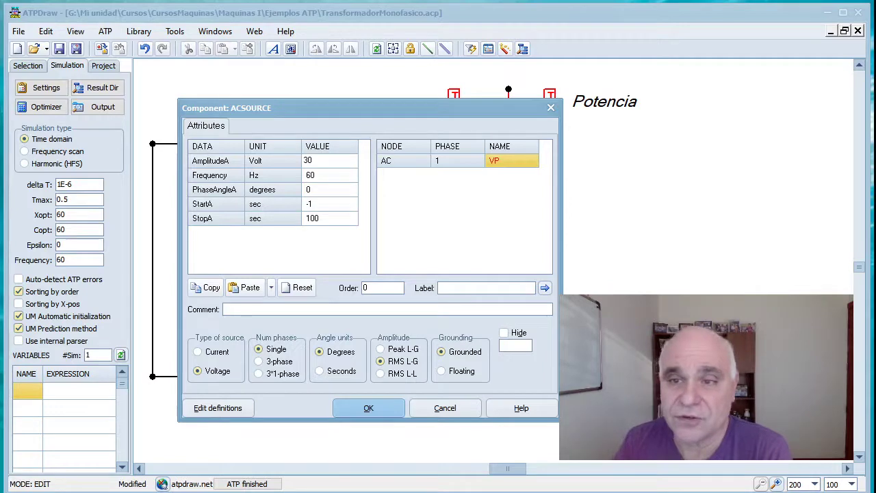
pyautogui.click(369, 407)
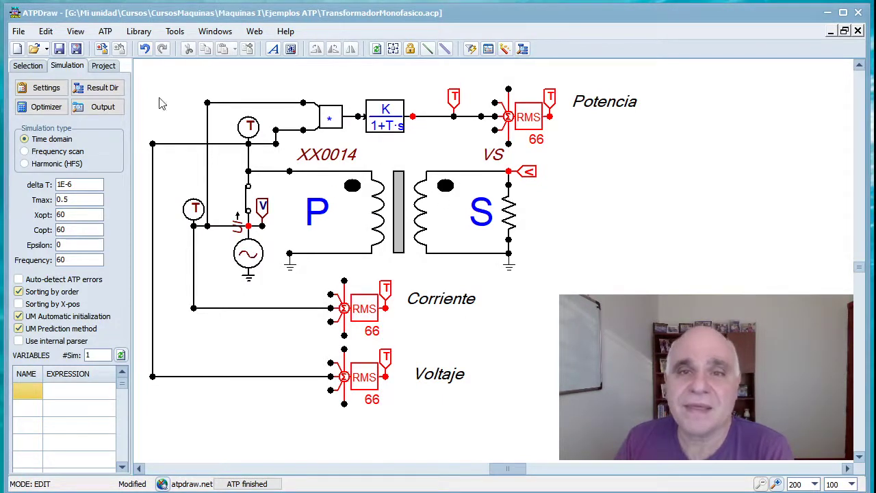
# - Save the circuit and run the ATP simulation
pyautogui.click(106, 32)
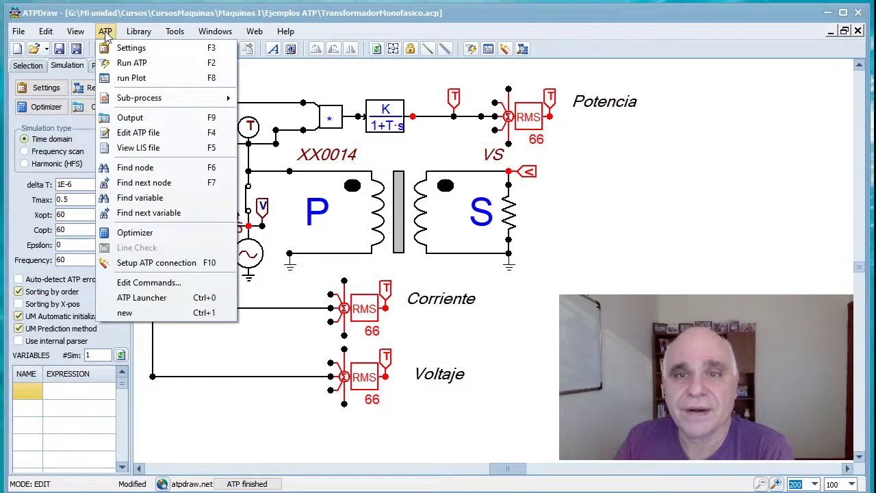
pyautogui.moveTo(175, 31)
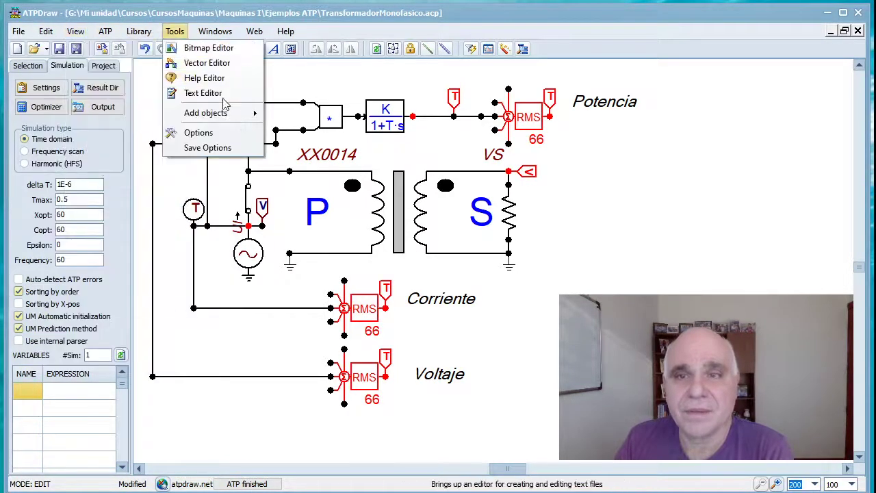
pyautogui.click(62, 54)
pyautogui.click(105, 31)
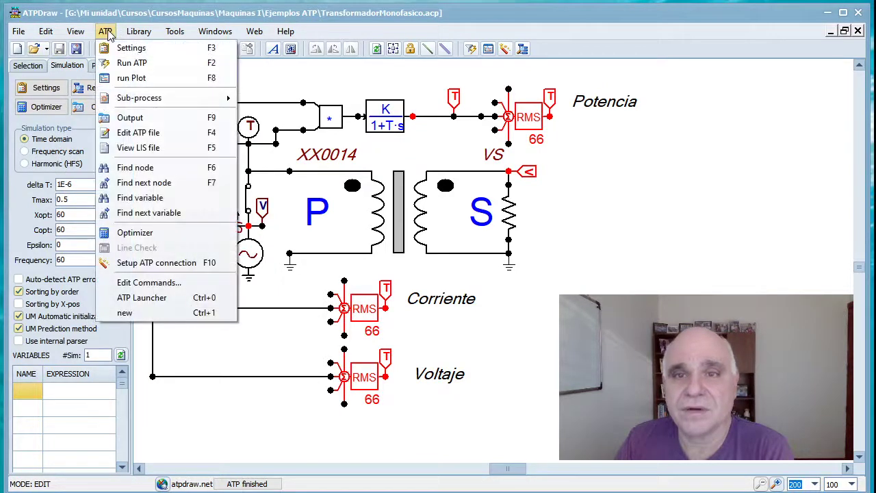
pyautogui.click(114, 63)
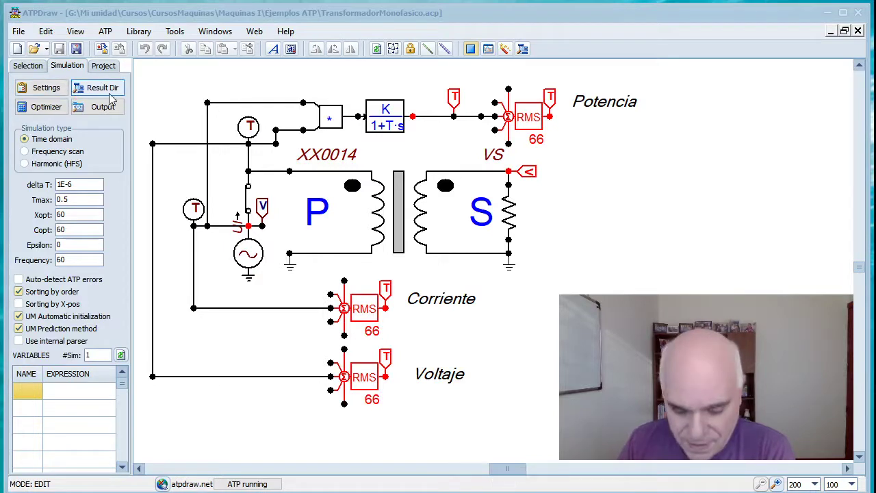
# - Open the simulation results in PlotXY and bring its data selection window over the circuit
pyautogui.click(106, 32)
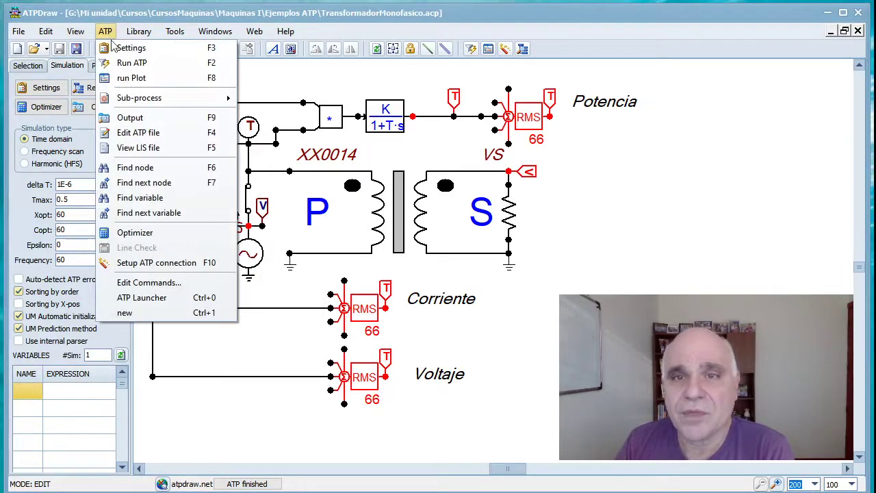
pyautogui.click(123, 79)
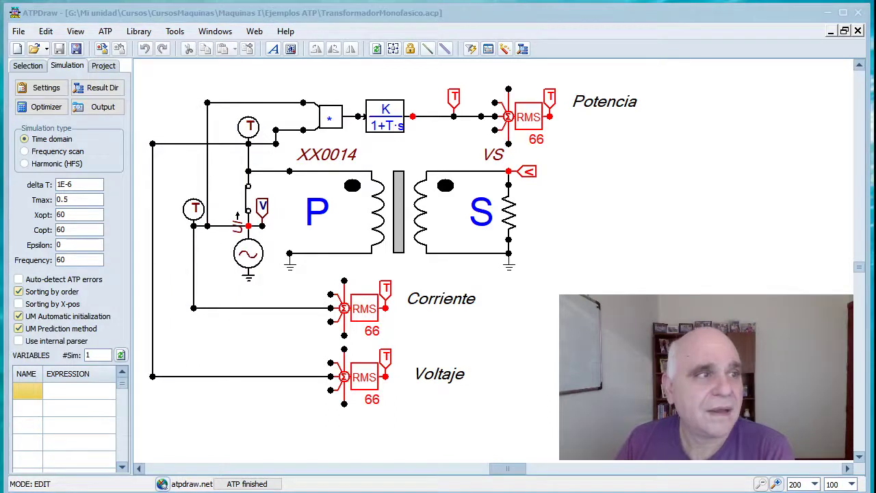
pyautogui.moveTo(0, 58); pyautogui.dragTo(142, 41)
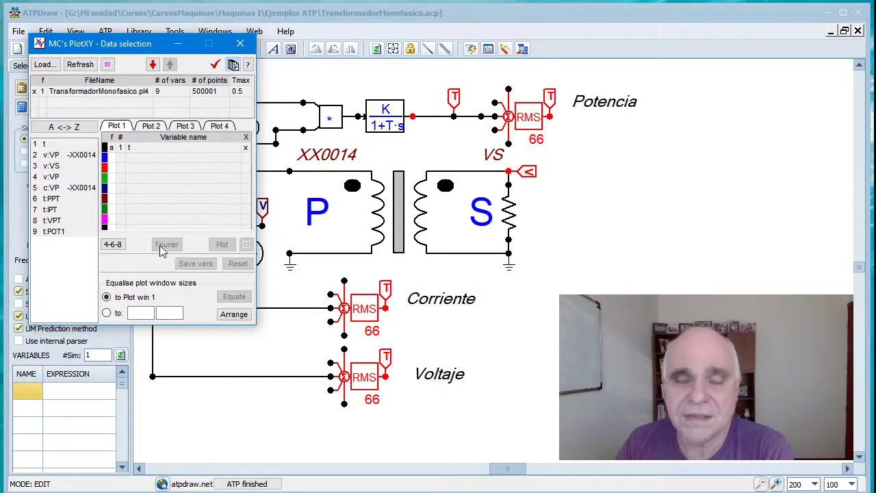
# - Plot t:PPT, t:IPT and t:VPT against time in Plot 1 and enlarge the plot window to fill the space beside the data selection
pyautogui.click(53, 199)
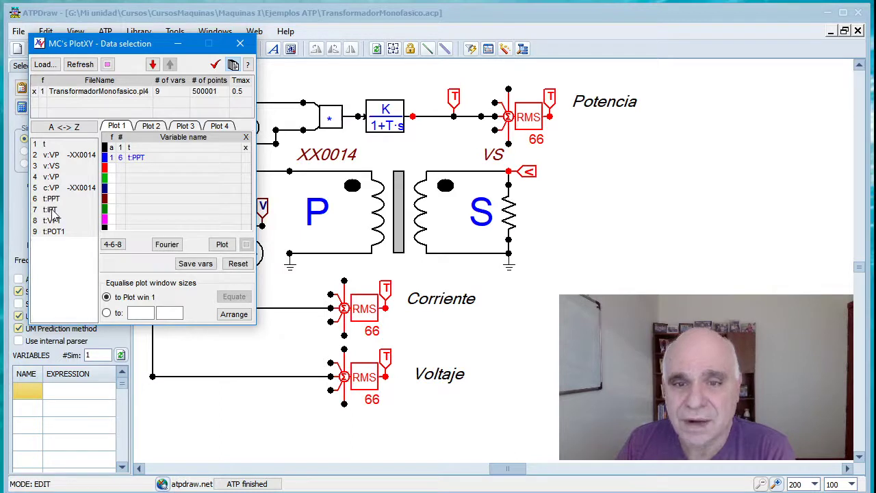
pyautogui.click(52, 210)
pyautogui.click(54, 220)
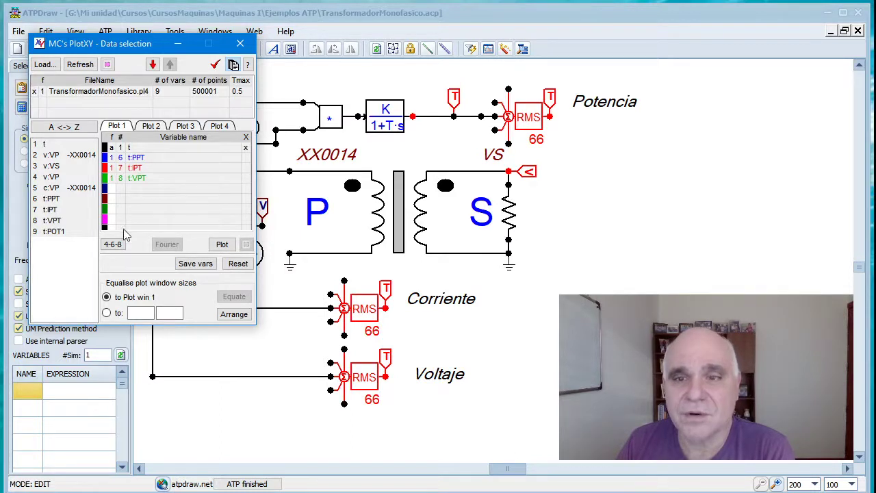
pyautogui.click(223, 245)
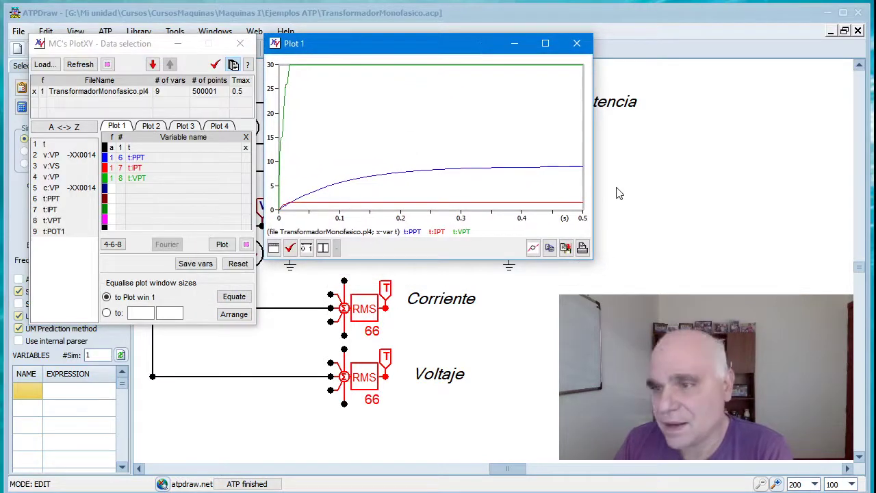
pyautogui.moveTo(594, 258); pyautogui.dragTo(866, 465)
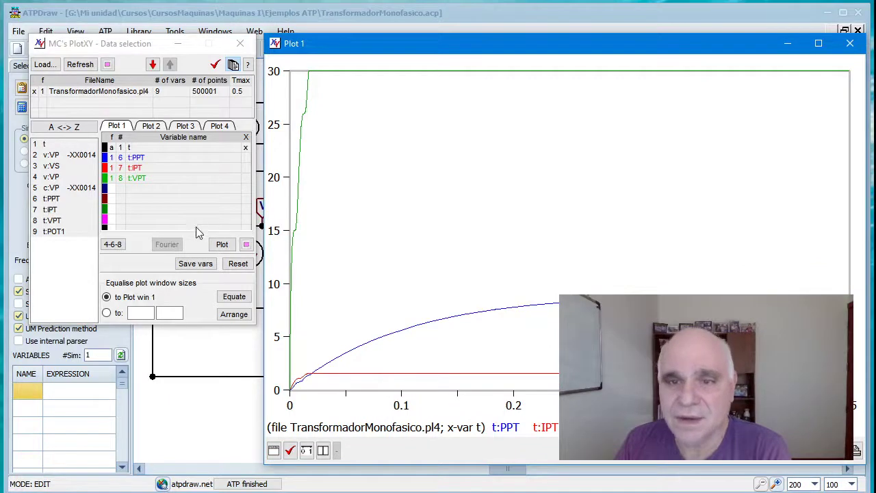
# - Read the power, current and voltage with the Plot 1 cursor at about 0.49 s, and close the plot and PlotXY
pyautogui.click(323, 450)
pyautogui.moveTo(856, 45); pyautogui.dragTo(414, 119)
pyautogui.moveTo(572, 206); pyautogui.dragTo(833, 211)
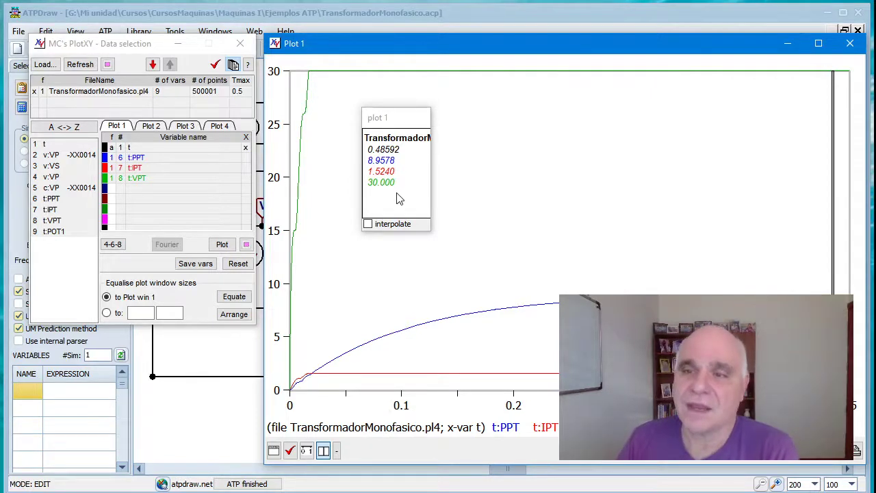
pyautogui.click(348, 139)
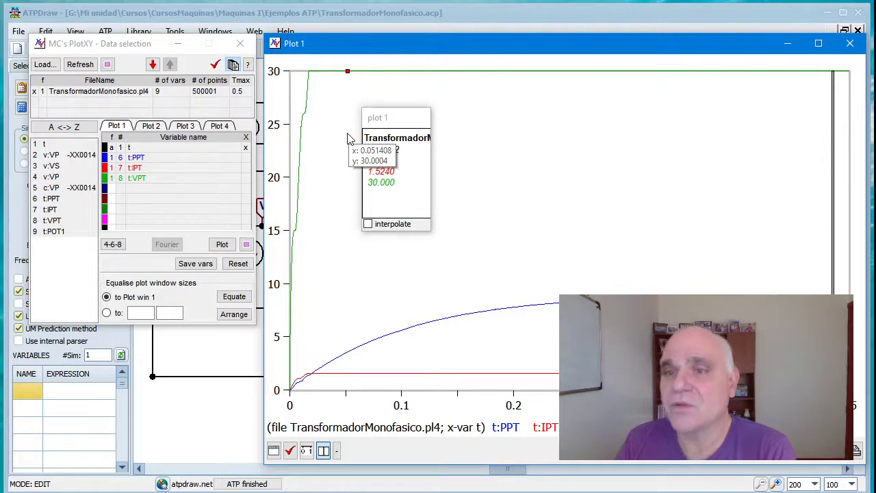
pyautogui.click(654, 197)
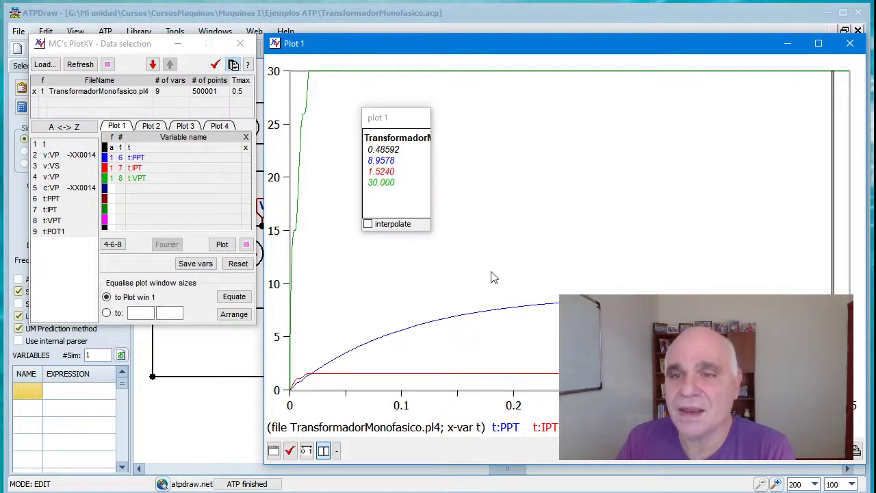
pyautogui.moveTo(491, 277)
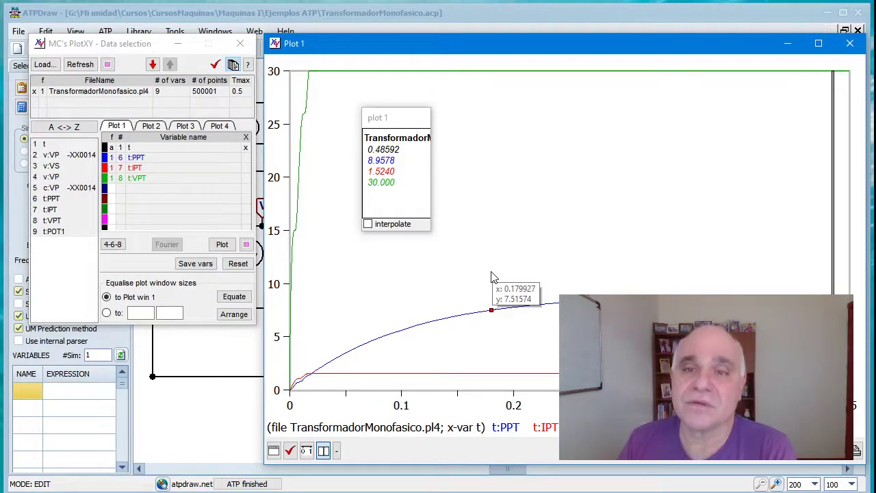
pyautogui.click(849, 43)
pyautogui.click(239, 43)
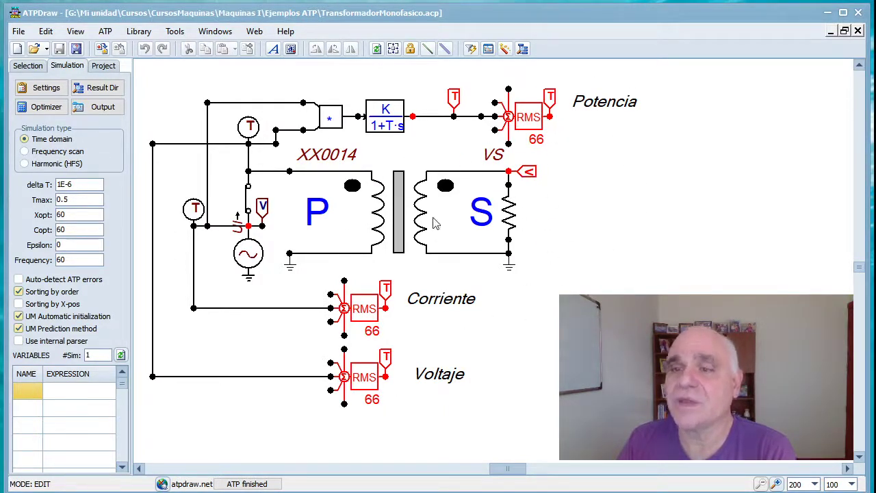
# - Review the saturable transformer's winding attributes and its primary saturation characteristic
pyautogui.doubleClick(402, 218)
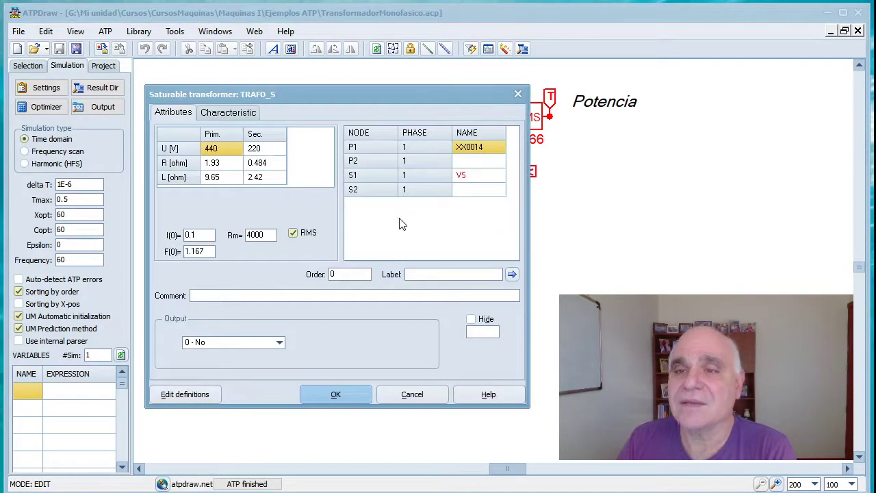
pyautogui.click(226, 115)
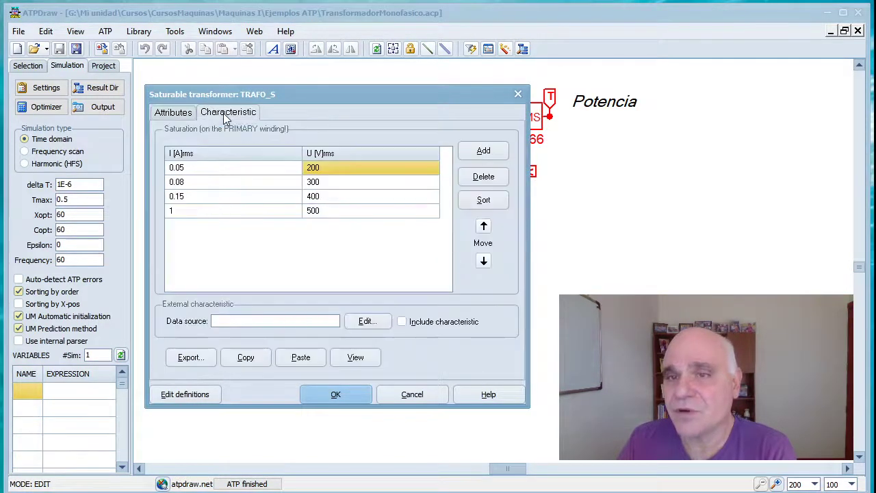
pyautogui.click(339, 395)
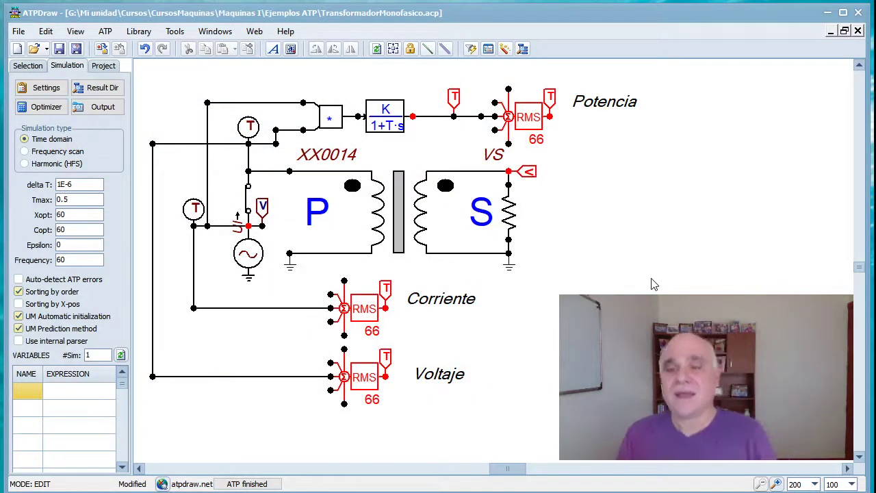